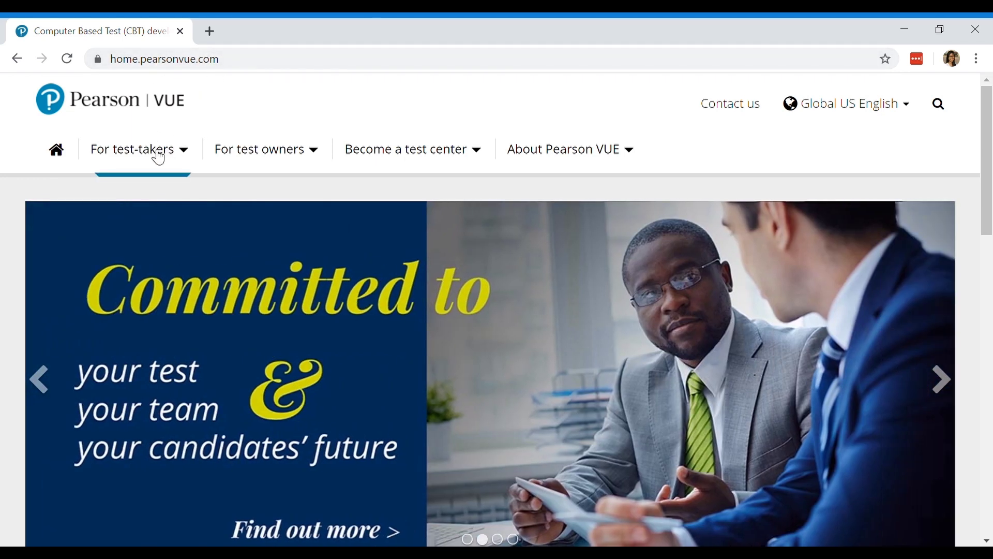
- Open Schedule an exam from the For test-takers menu
{"action": "left_click", "coordinate": [157, 155]}
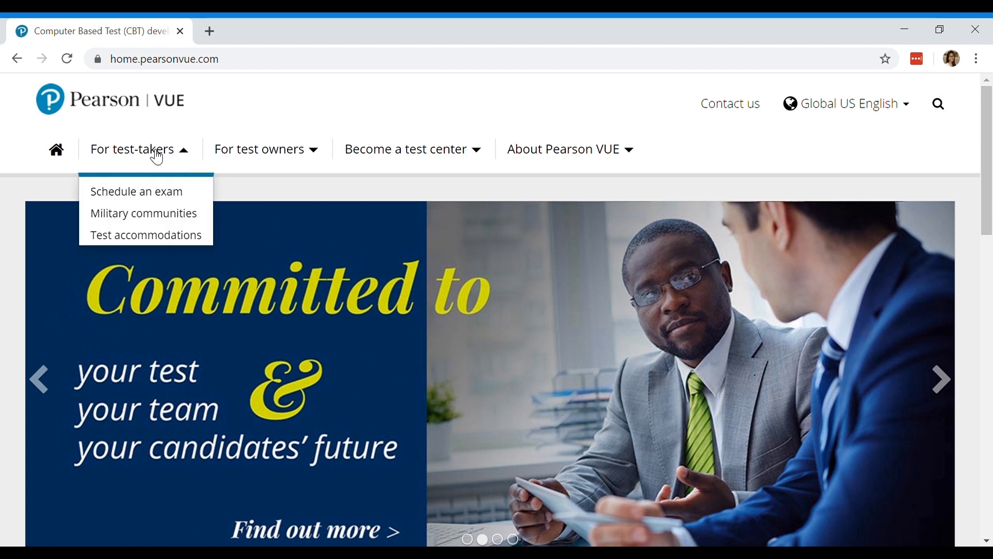
{"action": "left_click", "coordinate": [160, 192]}
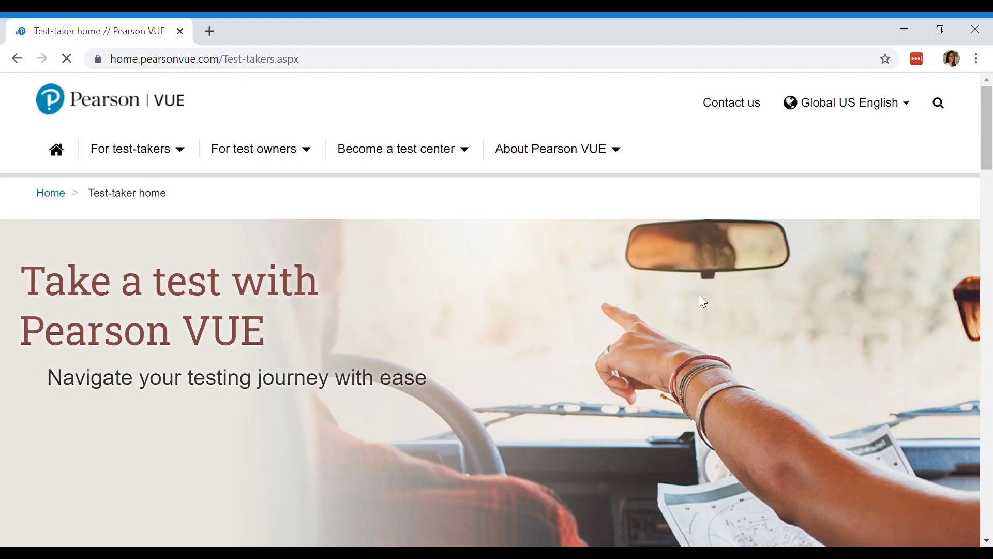
- Search the site for 'pte' and start booking PTE Academic for study in Australia
{"action": "scroll", "coordinate": [703, 310], "scroll_direction": "down", "scroll_amount": 5}
{"action": "left_click", "coordinate": [613, 329]}
{"action": "type", "text": "pte.com"}
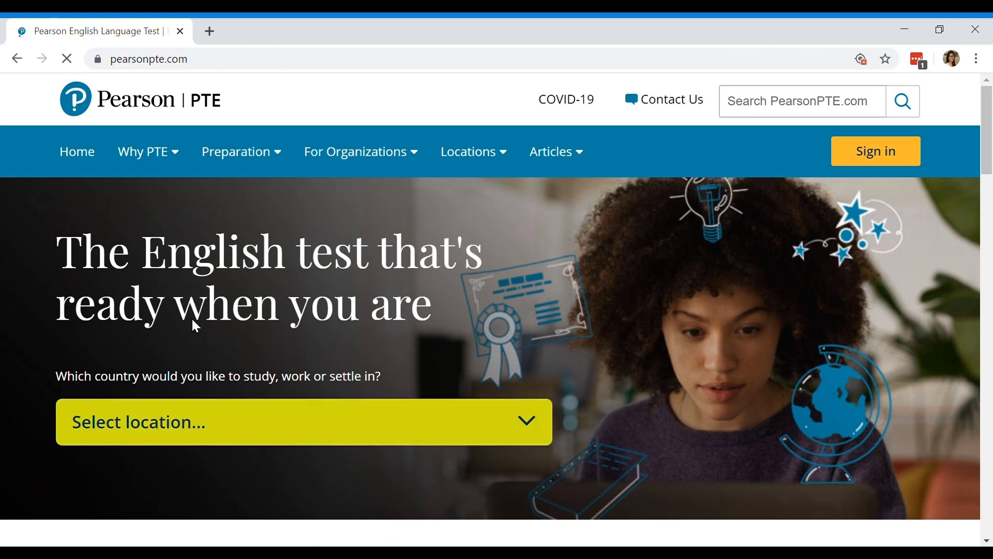
{"action": "scroll", "coordinate": [329, 339], "scroll_direction": "down", "scroll_amount": 3}
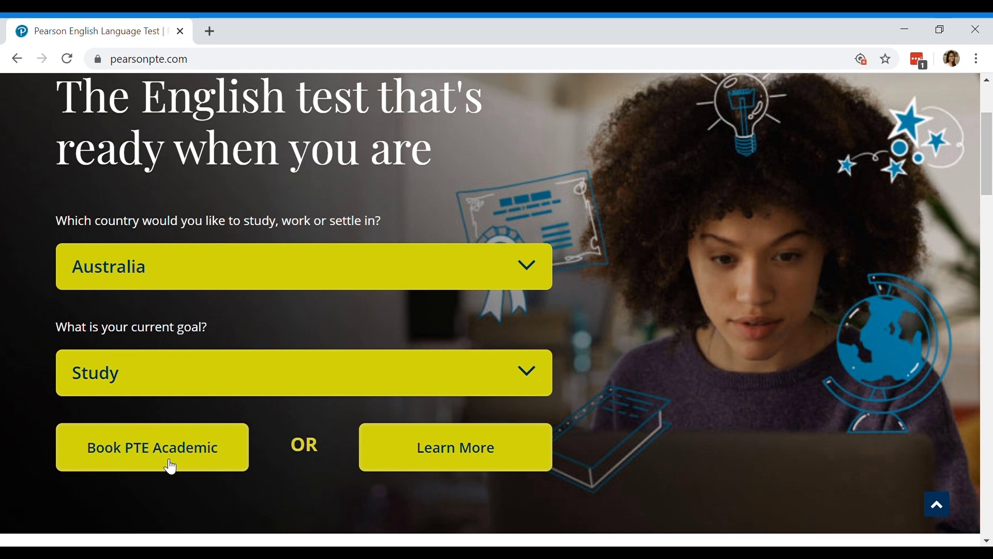
{"action": "left_click", "coordinate": [171, 464]}
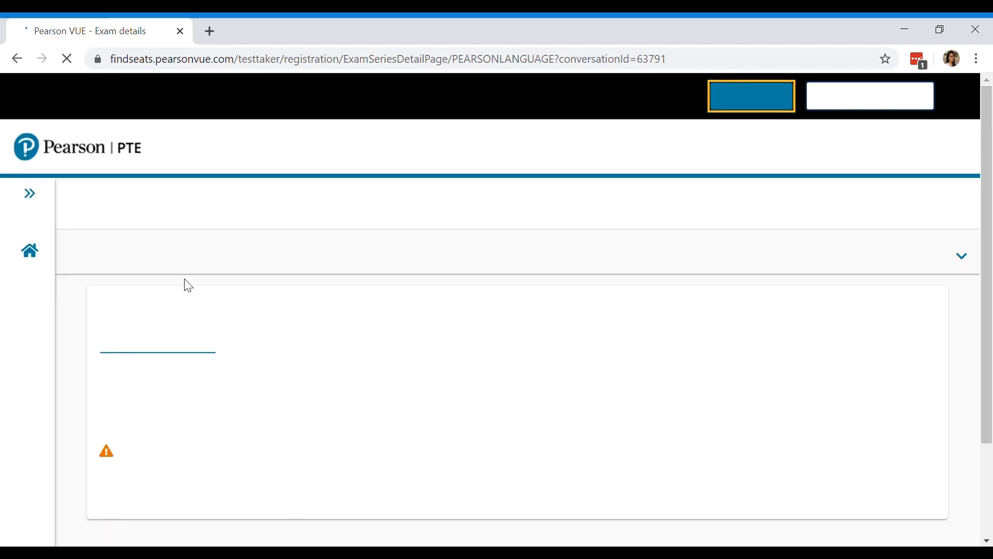
- Continue past the exam details and search for test centres near 'kuala lumpur'
{"action": "scroll", "coordinate": [222, 316], "scroll_direction": "down", "scroll_amount": 2}
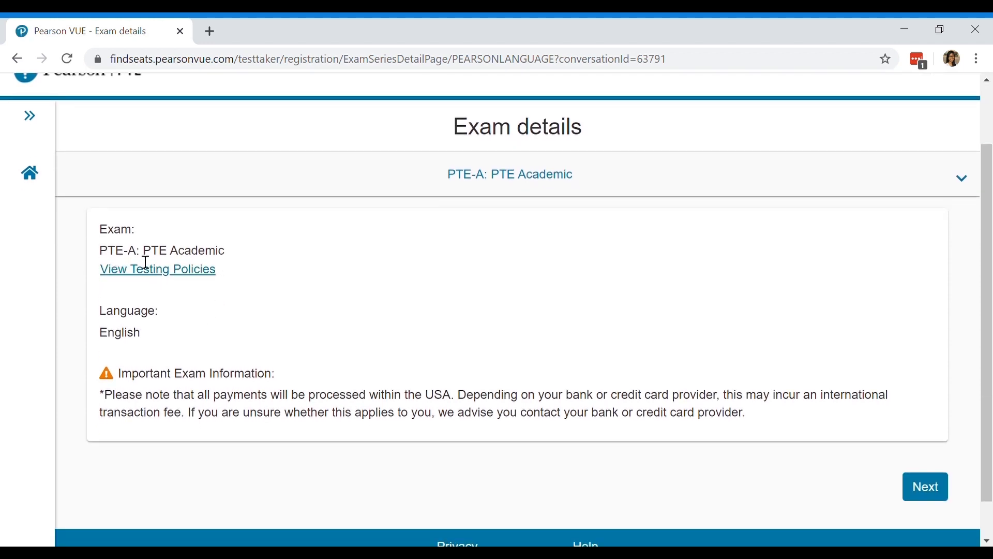
{"action": "scroll", "coordinate": [408, 318], "scroll_direction": "down", "scroll_amount": 1}
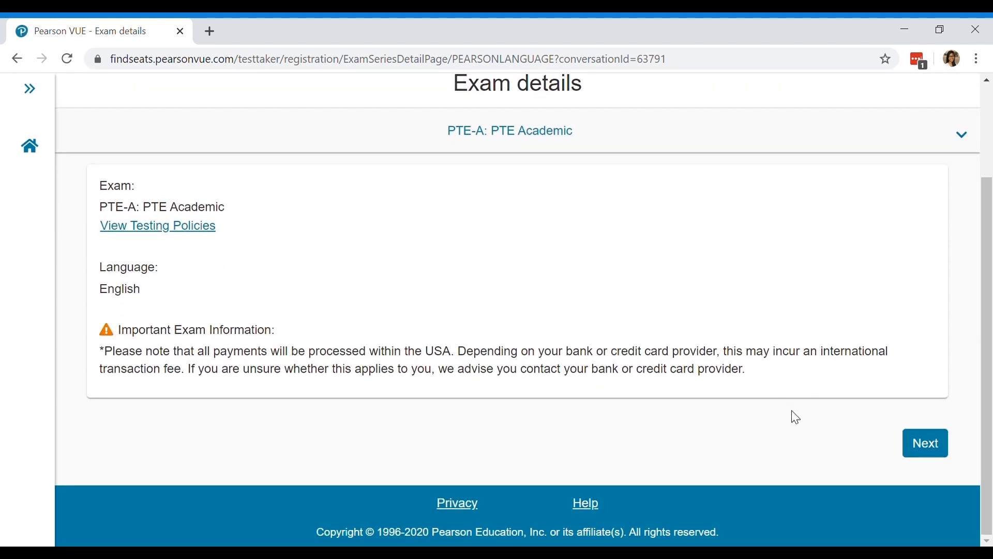
{"action": "left_click", "coordinate": [915, 448]}
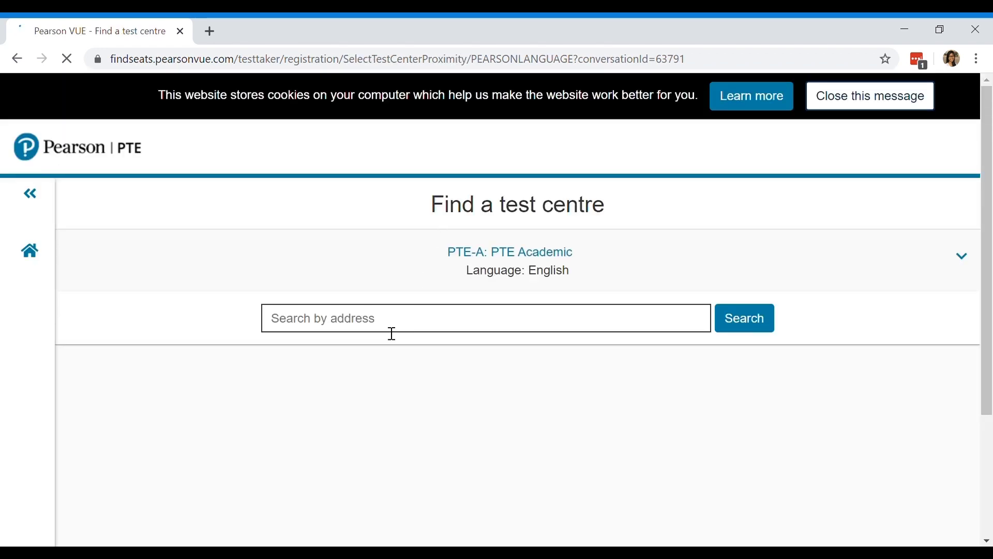
{"action": "left_click", "coordinate": [392, 331]}
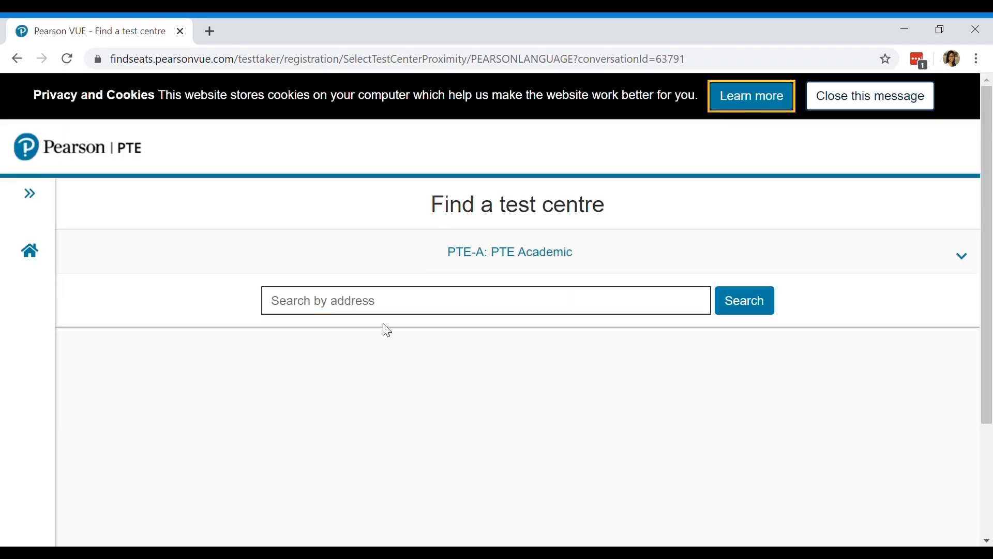
{"action": "left_click", "coordinate": [368, 311]}
{"action": "type", "text": "kuala lumpur"}
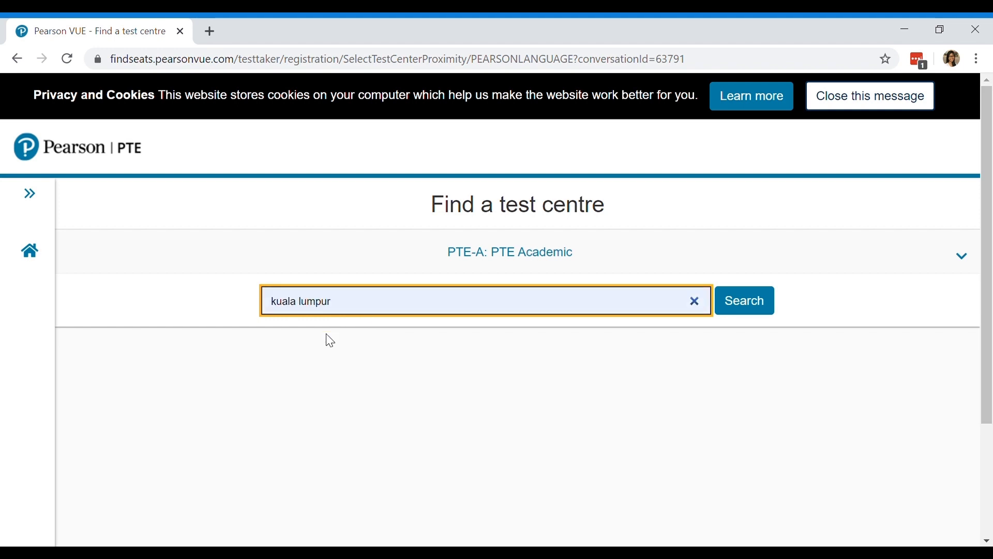
{"action": "left_click", "coordinate": [739, 313]}
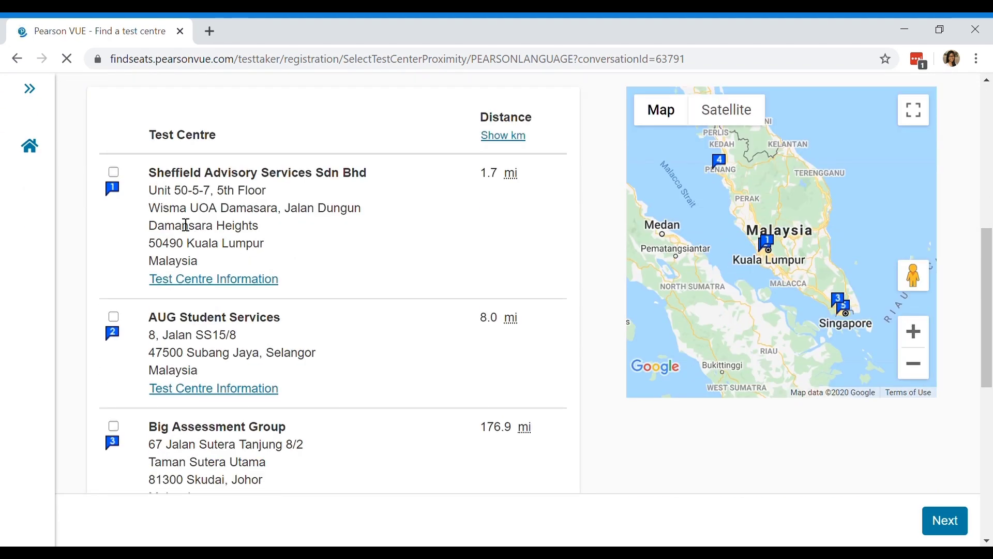
- Select Sheffield Advisory Services, AUG Student Services and Big Assessment Group, then continue to appointments
{"action": "left_click", "coordinate": [116, 174]}
{"action": "left_click", "coordinate": [114, 317]}
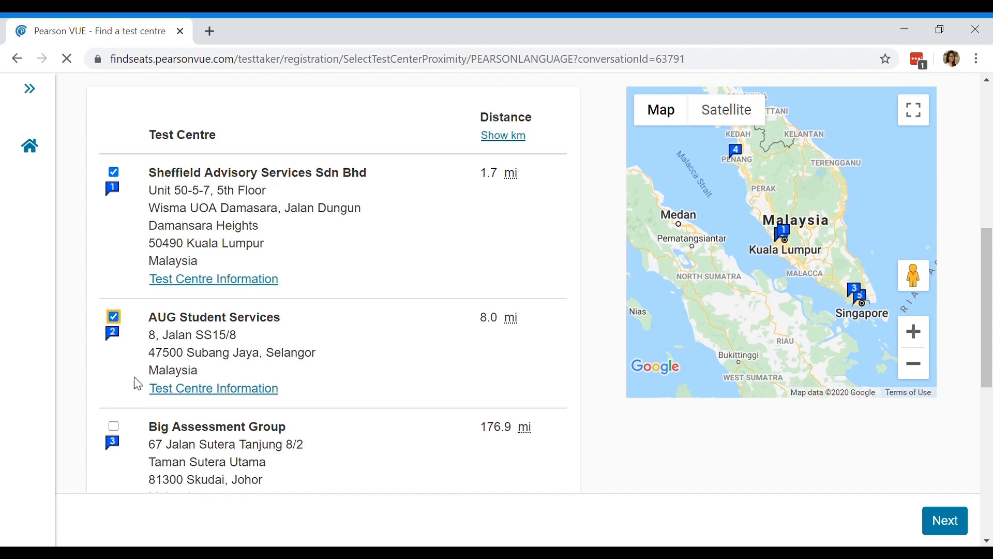
{"action": "scroll", "coordinate": [126, 308], "scroll_direction": "down", "scroll_amount": 3}
{"action": "left_click", "coordinate": [119, 275]}
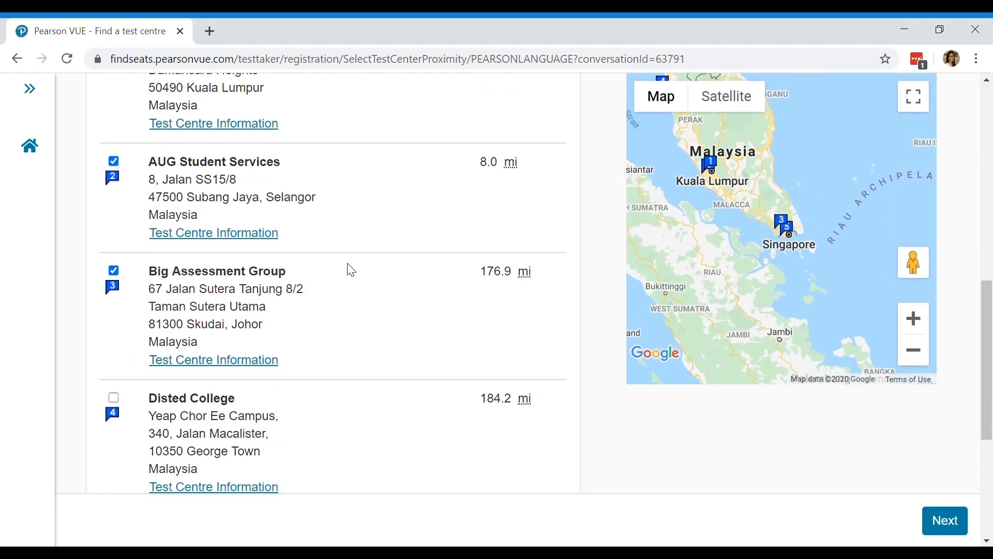
{"action": "scroll", "coordinate": [445, 282], "scroll_direction": "up", "scroll_amount": 3}
{"action": "left_click", "coordinate": [933, 514]}
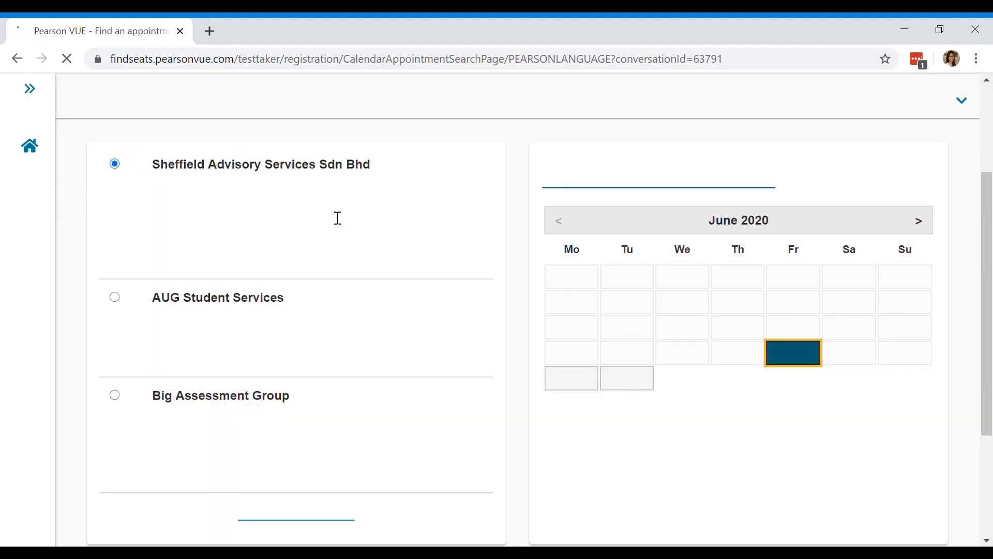
- Pick AUG Student Services and view its start times for Tuesday 9 June 2020
{"action": "scroll", "coordinate": [500, 244], "scroll_direction": "up", "scroll_amount": 2}
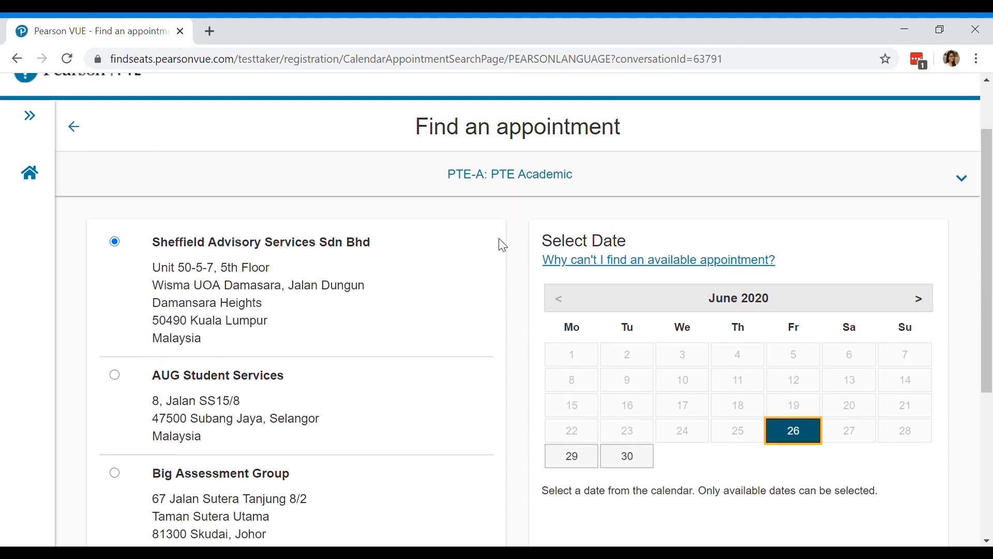
{"action": "scroll", "coordinate": [507, 250], "scroll_direction": "down", "scroll_amount": 2}
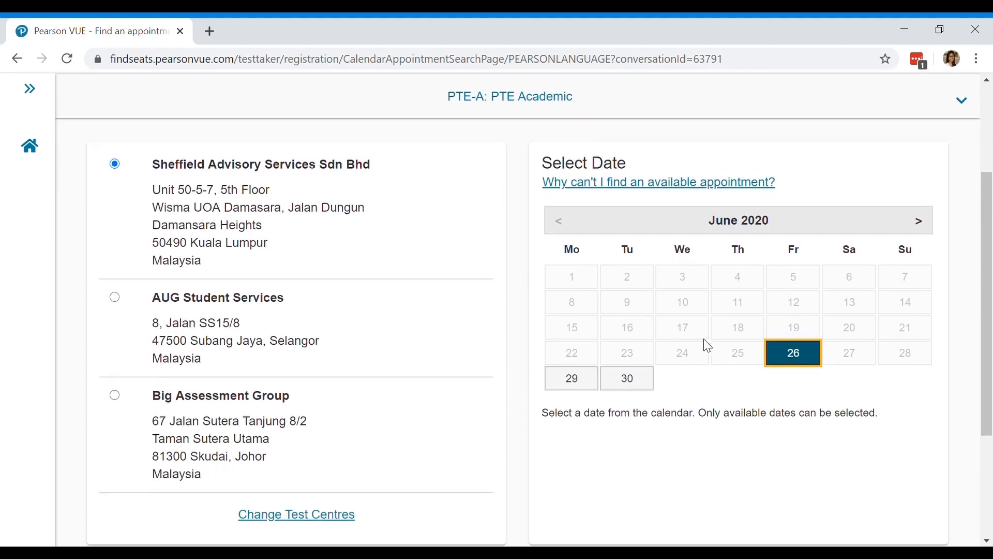
{"action": "left_click", "coordinate": [115, 296]}
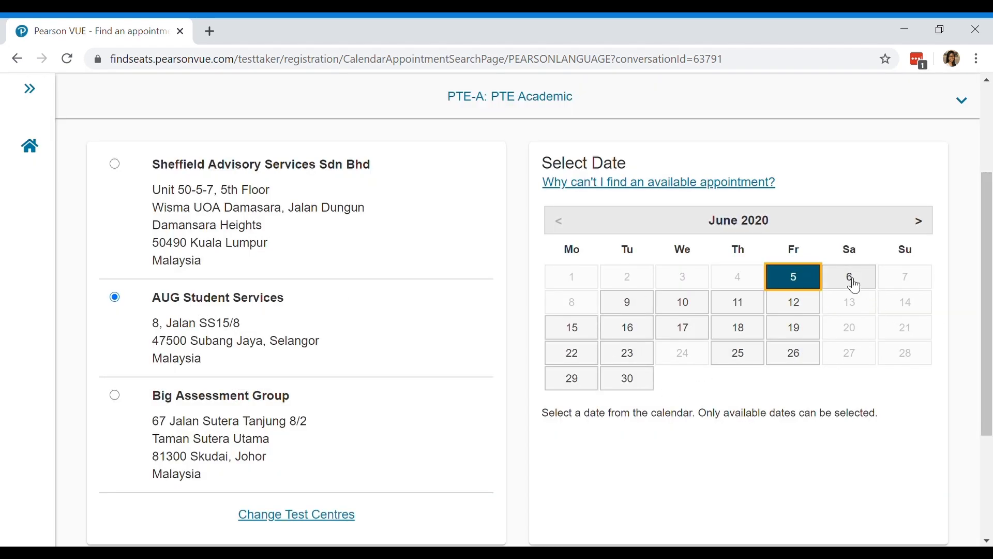
{"action": "left_click", "coordinate": [645, 313]}
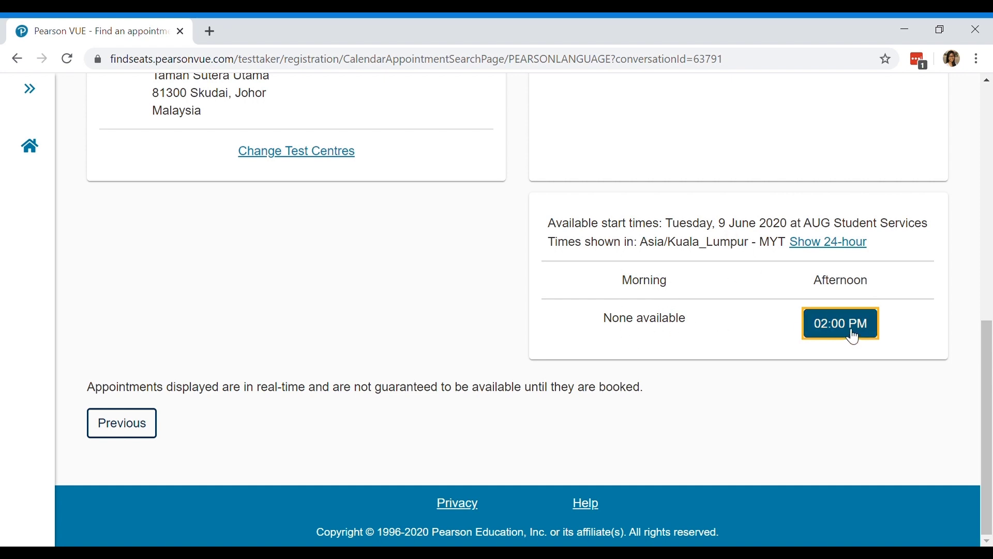
- Choose Friday 19 June 2020 and the 09:30 AM start time at AUG Student Services
{"action": "scroll", "coordinate": [761, 317], "scroll_direction": "up", "scroll_amount": 5}
{"action": "left_click", "coordinate": [796, 199]}
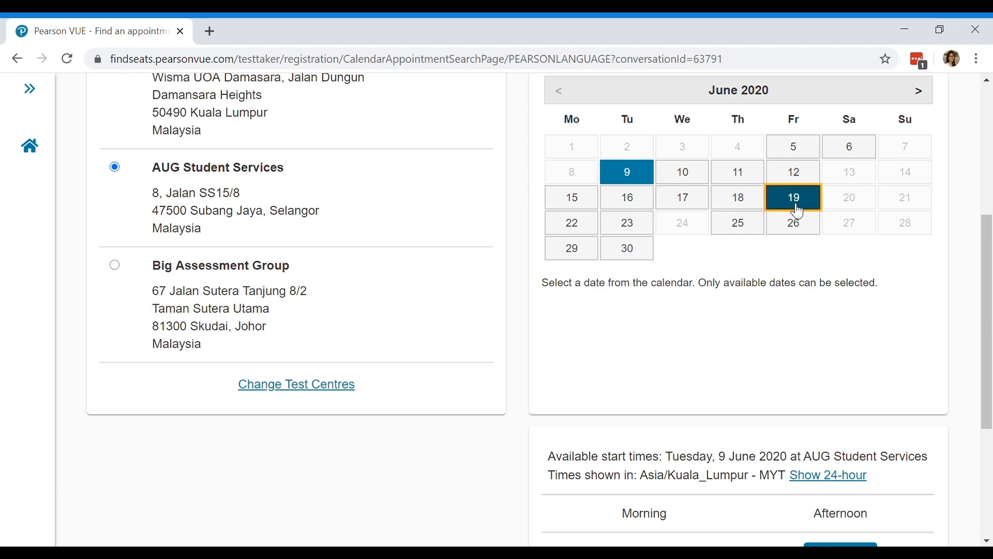
{"action": "scroll", "coordinate": [753, 317], "scroll_direction": "down", "scroll_amount": 2}
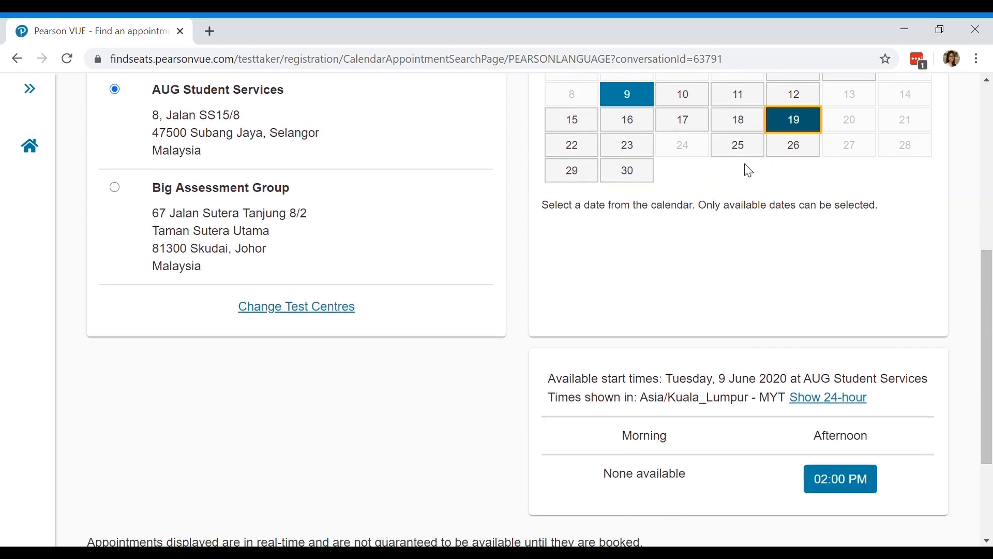
{"action": "scroll", "coordinate": [817, 408], "scroll_direction": "up", "scroll_amount": 5}
{"action": "scroll", "coordinate": [805, 372], "scroll_direction": "down", "scroll_amount": 3}
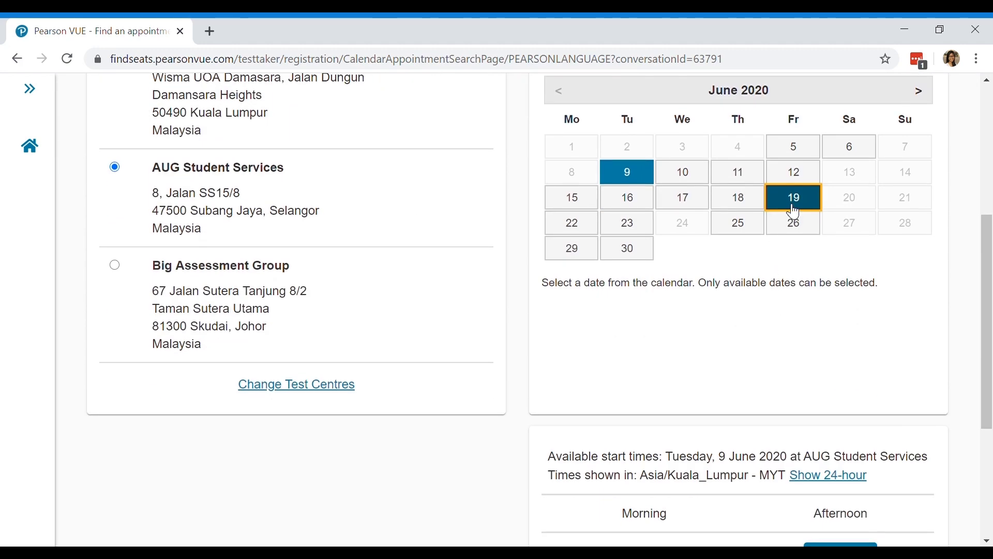
{"action": "left_click", "coordinate": [795, 227]}
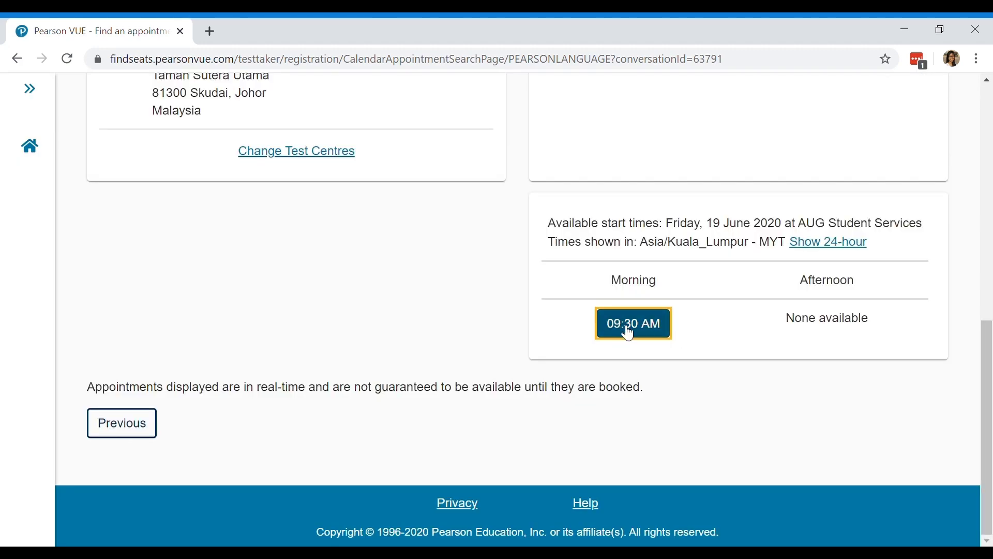
{"action": "scroll", "coordinate": [630, 333], "scroll_direction": "up", "scroll_amount": 5}
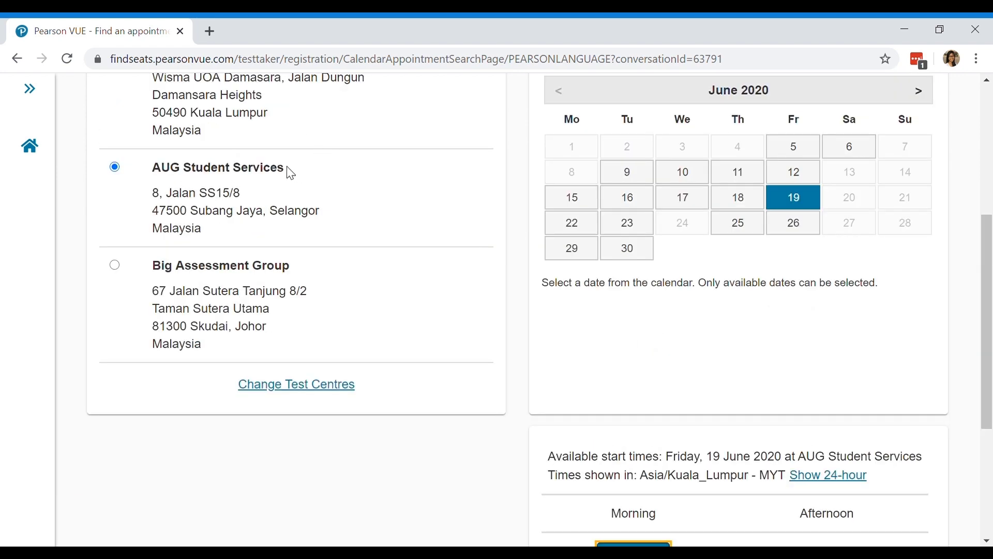
{"action": "scroll", "coordinate": [667, 296], "scroll_direction": "down", "scroll_amount": 5}
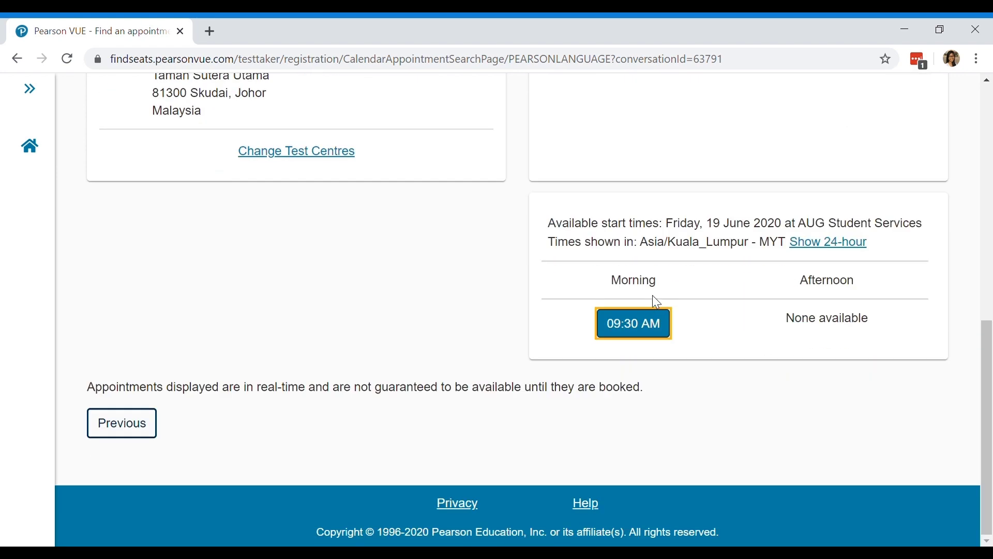
{"action": "left_click", "coordinate": [650, 326]}
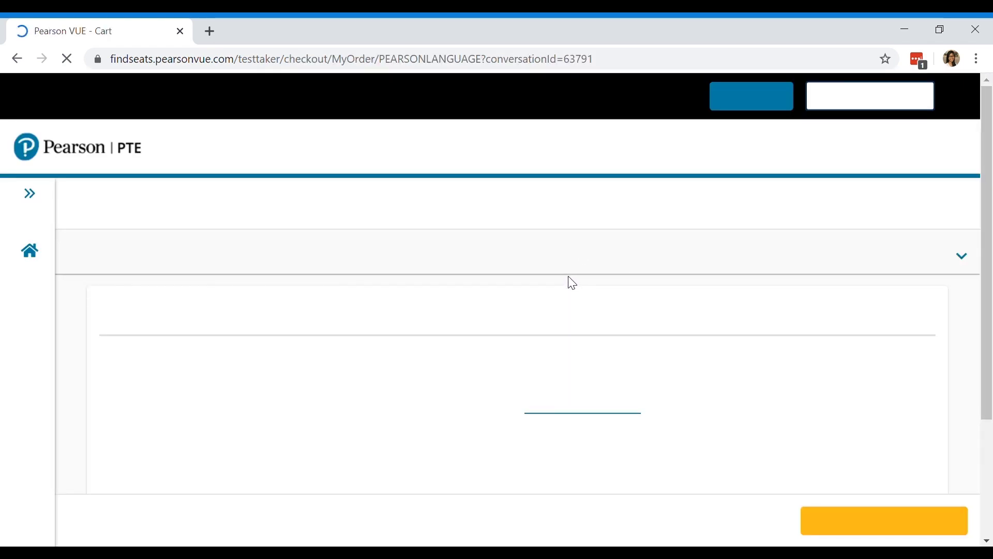
- Review the PTE Academic appointment summary in the cart and proceed to sign in
{"action": "scroll", "coordinate": [584, 270], "scroll_direction": "down", "scroll_amount": 3}
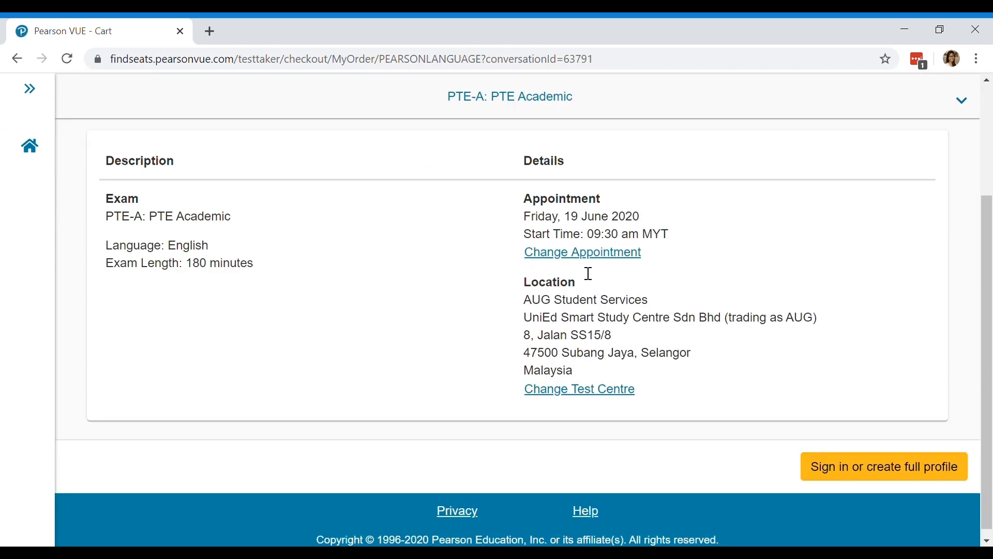
{"action": "scroll", "coordinate": [590, 273], "scroll_direction": "up", "scroll_amount": 3}
{"action": "scroll", "coordinate": [595, 274], "scroll_direction": "down", "scroll_amount": 3}
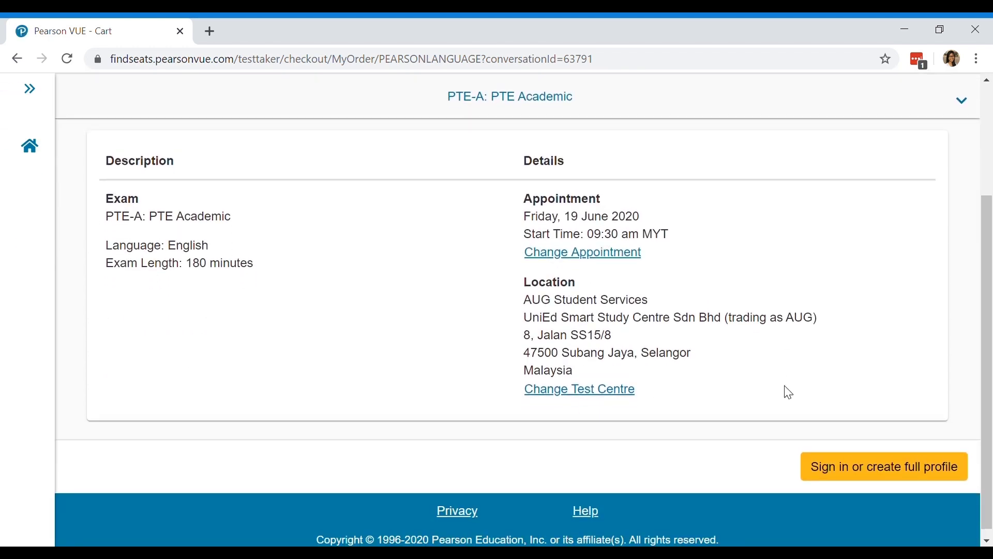
{"action": "left_click", "coordinate": [869, 478]}
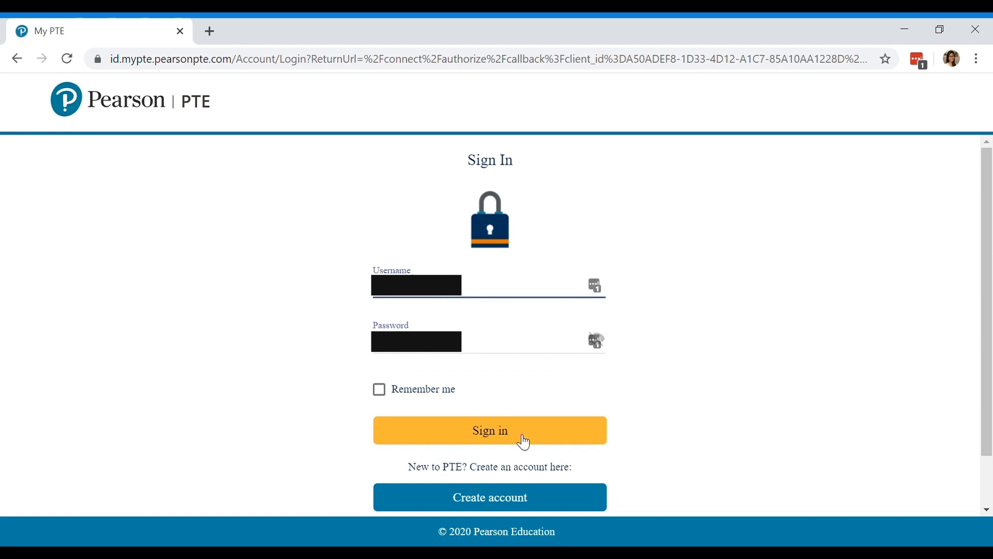
- Sign in to the My PTE test-taker account with the filled-in credentials
{"action": "left_click", "coordinate": [524, 442]}
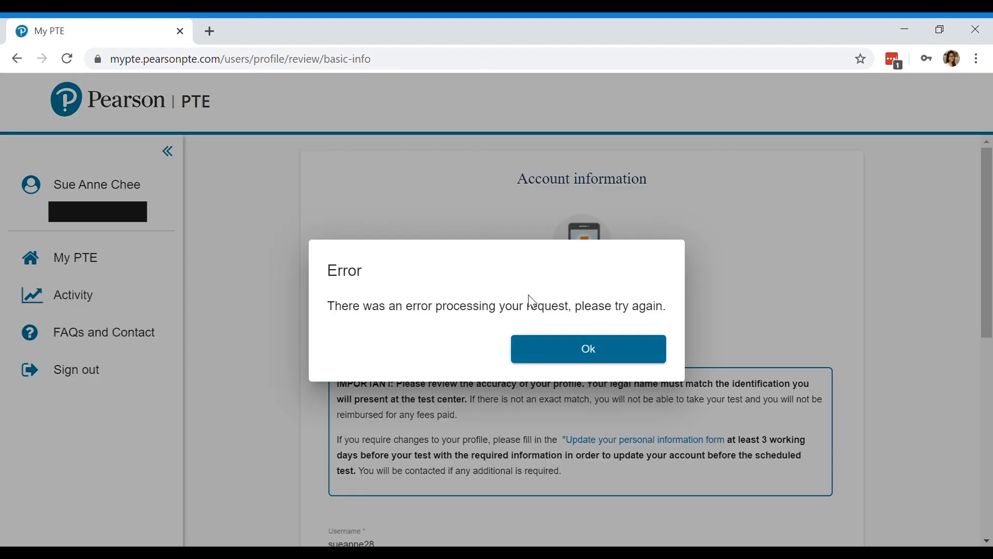
- Dismiss the processing error and check the given and family name fields on the profile
{"action": "left_click", "coordinate": [587, 361]}
{"action": "scroll", "coordinate": [506, 328], "scroll_direction": "down", "scroll_amount": 3}
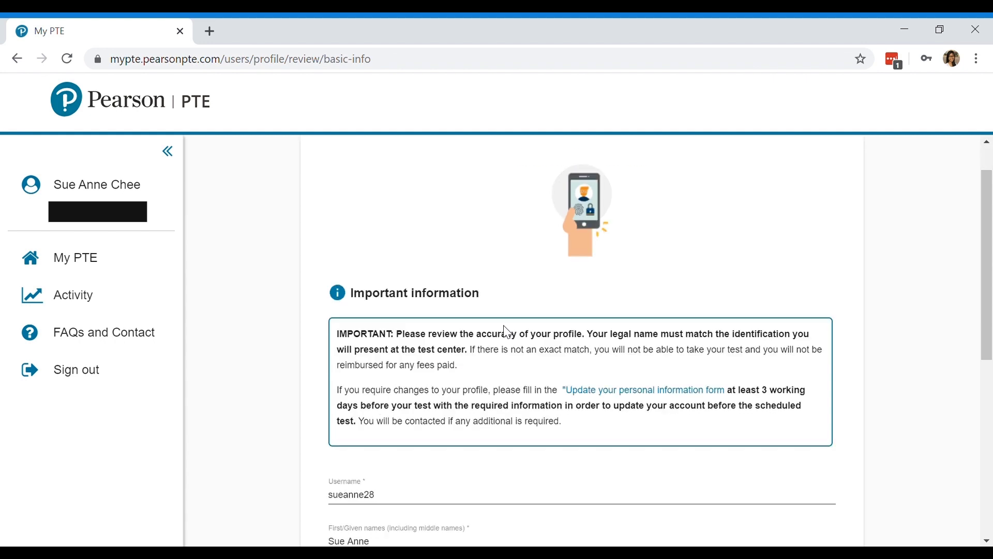
{"action": "scroll", "coordinate": [508, 332], "scroll_direction": "down", "scroll_amount": 2}
{"action": "scroll", "coordinate": [508, 332], "scroll_direction": "up", "scroll_amount": 5}
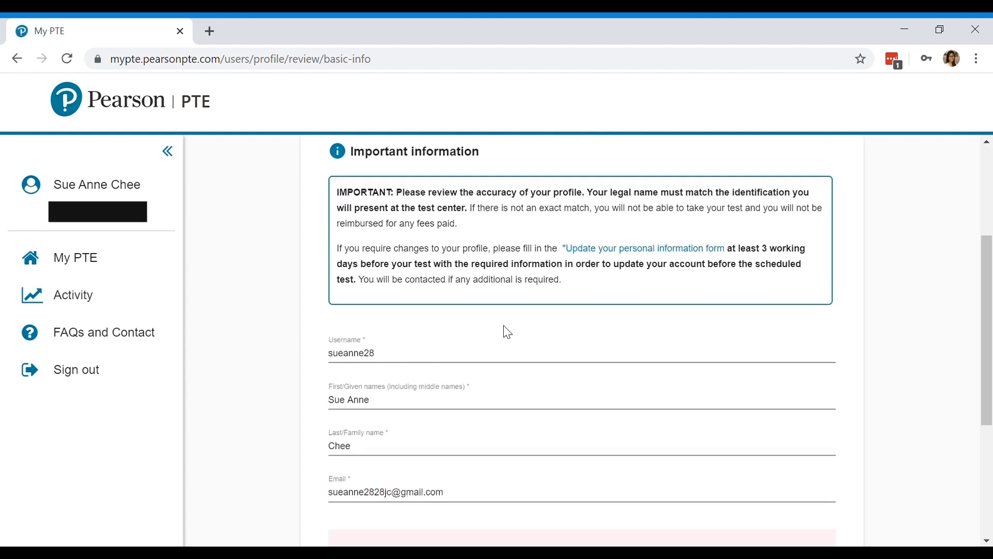
{"action": "scroll", "coordinate": [507, 331], "scroll_direction": "down", "scroll_amount": 3}
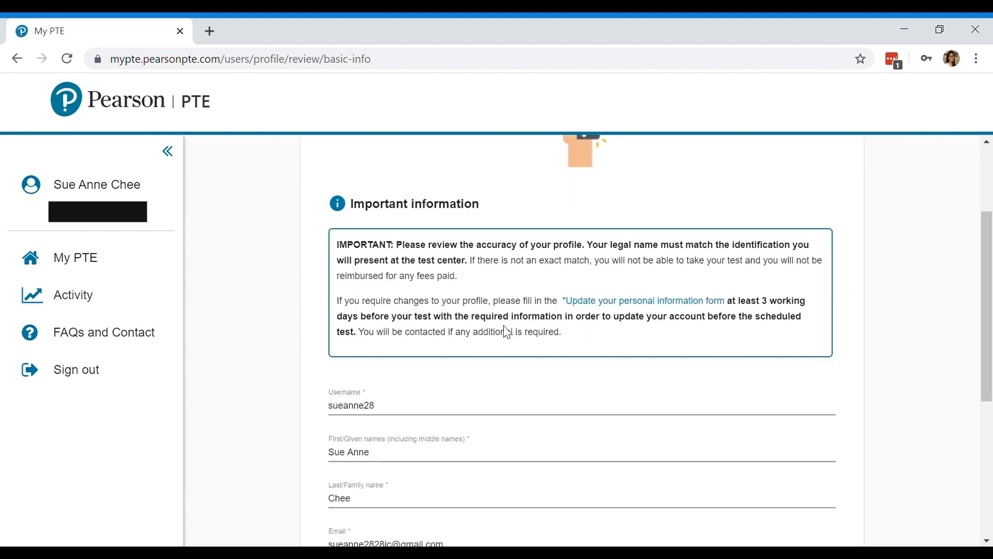
{"action": "scroll", "coordinate": [509, 332], "scroll_direction": "up", "scroll_amount": 2}
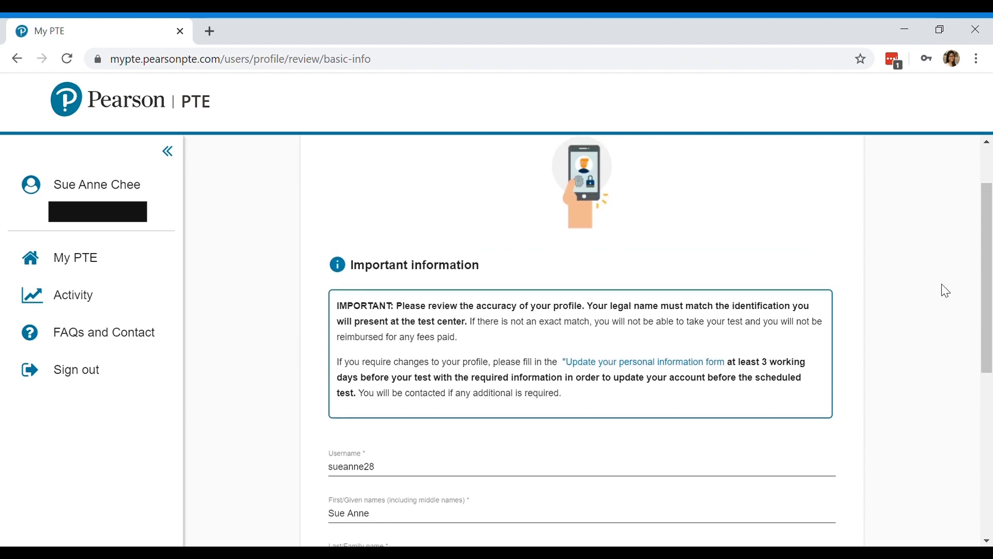
{"action": "scroll", "coordinate": [985, 272], "scroll_direction": "down", "scroll_amount": 1}
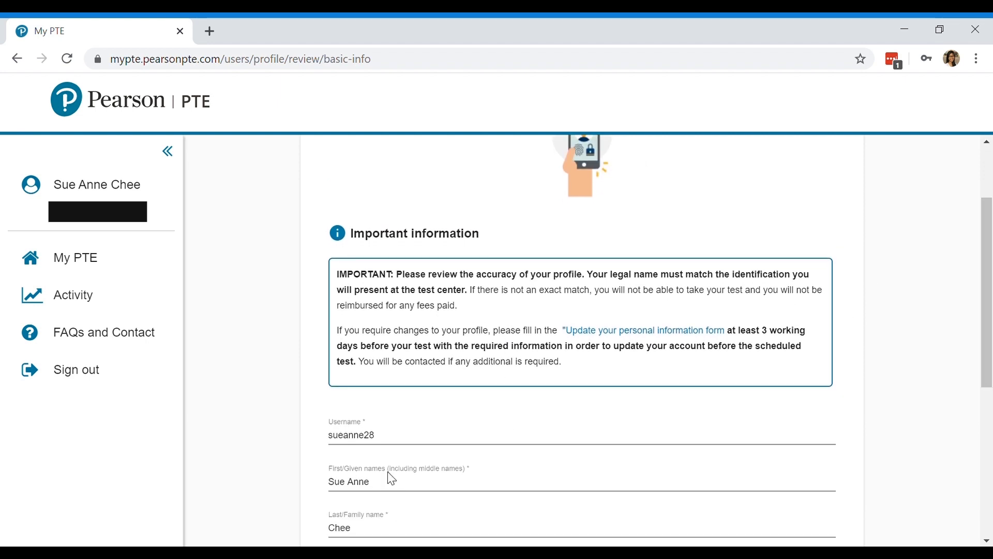
{"action": "left_click_drag", "start_coordinate": [331, 488], "coordinate": [373, 488]}
{"action": "double_click", "coordinate": [353, 534]}
{"action": "mouse_move", "coordinate": [986, 224]}
{"action": "left_mouse_down"}
{"action": "mouse_move", "coordinate": [985, 254]}
{"action": "mouse_move", "coordinate": [981, 226]}
{"action": "left_mouse_up"}
{"action": "scroll", "coordinate": [810, 261], "scroll_direction": "down", "scroll_amount": 6}
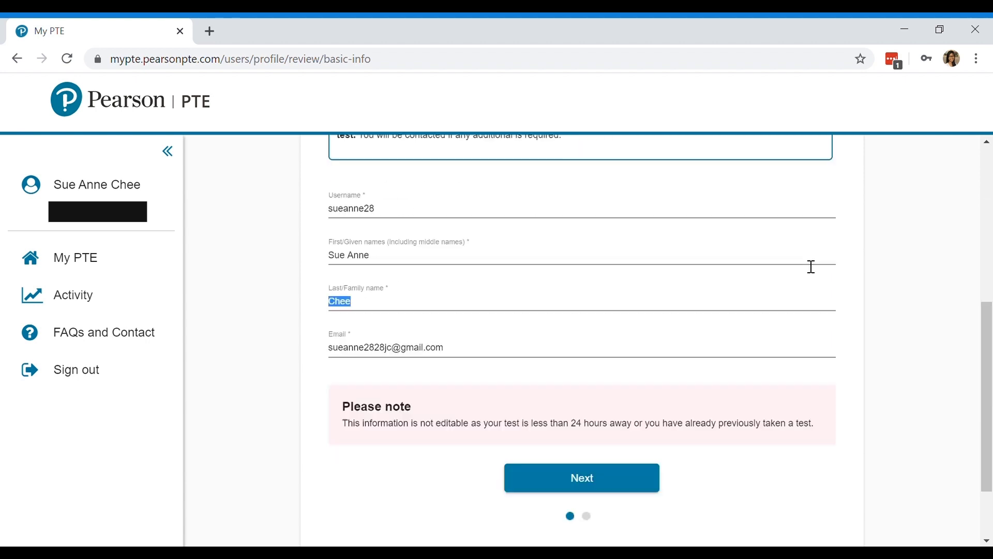
- Move to the second profile step, save it, and dismiss the error to continue booking
{"action": "left_click", "coordinate": [606, 400]}
{"action": "scroll", "coordinate": [662, 383], "scroll_direction": "down", "scroll_amount": 3}
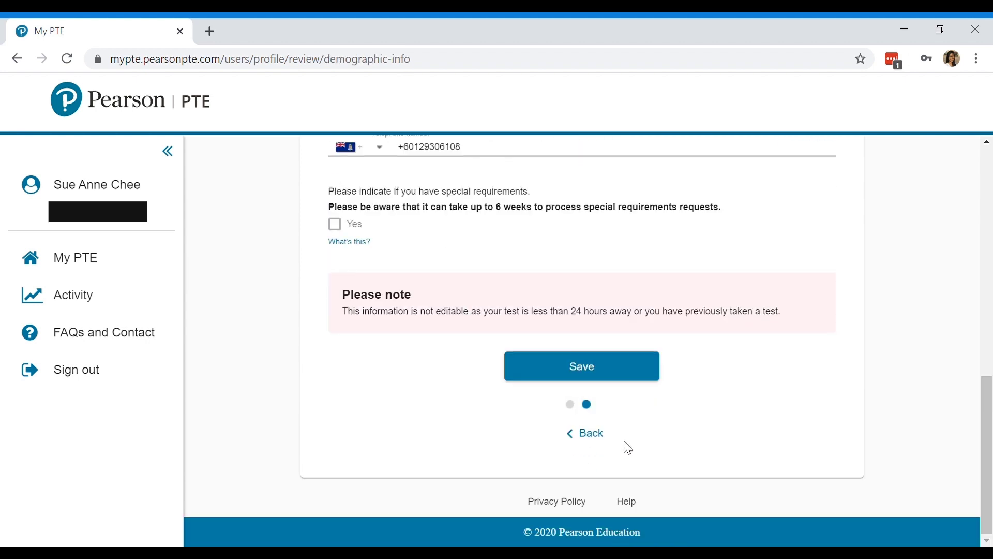
{"action": "left_click", "coordinate": [611, 373]}
{"action": "left_click", "coordinate": [606, 350]}
{"action": "left_click", "coordinate": [609, 379]}
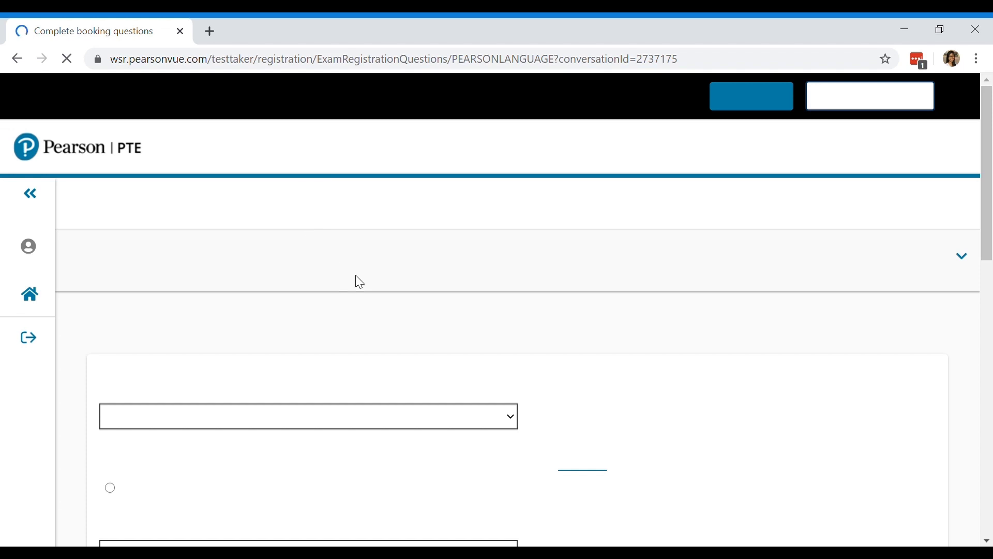
- Set the language spoken at home to Burmese
{"action": "scroll", "coordinate": [355, 295], "scroll_direction": "down", "scroll_amount": 2}
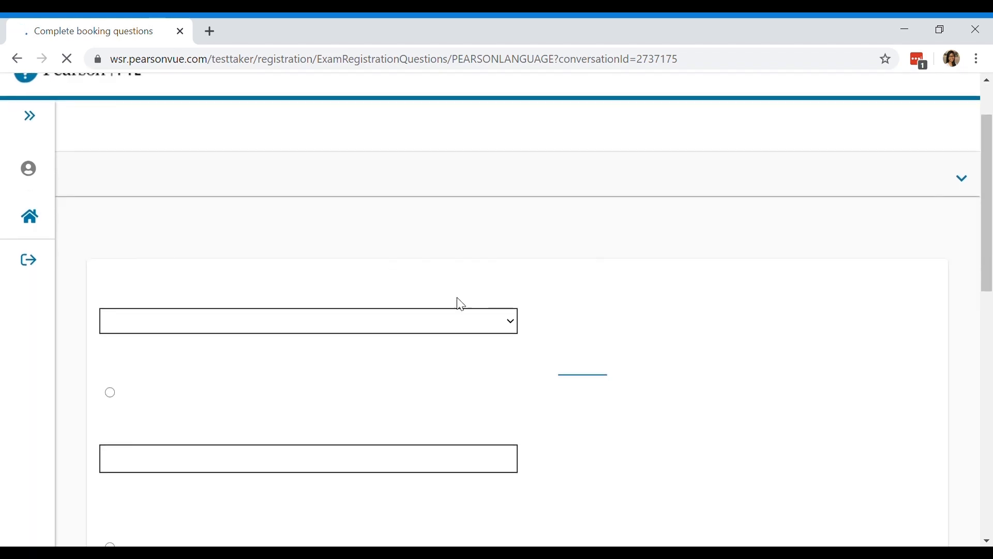
{"action": "left_click", "coordinate": [506, 320]}
{"action": "type", "text": "bur"}
{"action": "scroll", "coordinate": [329, 247], "scroll_direction": "down", "scroll_amount": 8}
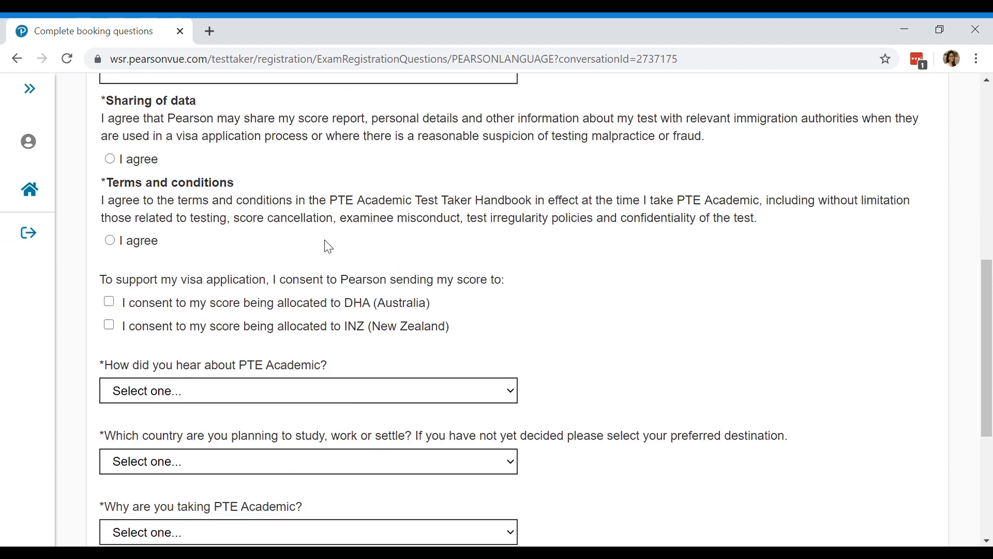
{"action": "scroll", "coordinate": [329, 247], "scroll_direction": "up", "scroll_amount": 5}
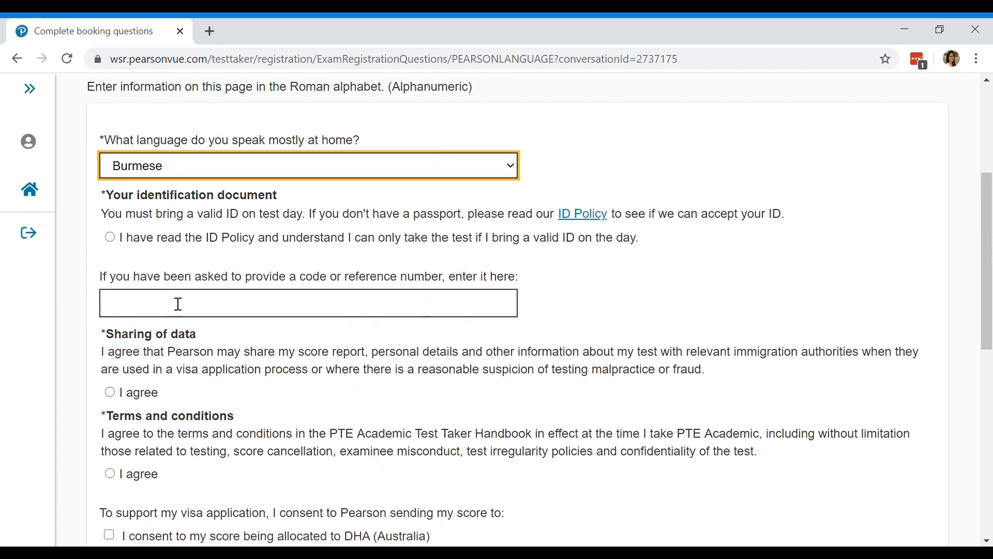
- Accept data sharing, the terms and conditions and the ID Policy, and consent to DHA score sending
{"action": "left_click", "coordinate": [110, 392]}
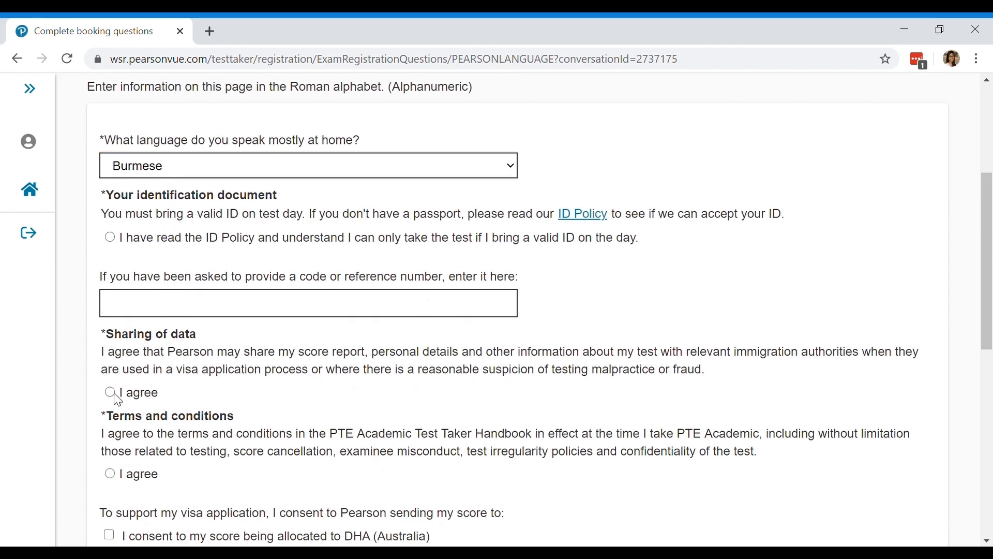
{"action": "left_click", "coordinate": [110, 474]}
{"action": "left_click", "coordinate": [110, 238]}
{"action": "scroll", "coordinate": [282, 284], "scroll_direction": "down", "scroll_amount": 9}
{"action": "scroll", "coordinate": [287, 206], "scroll_direction": "up", "scroll_amount": 1}
{"action": "scroll", "coordinate": [292, 207], "scroll_direction": "up", "scroll_amount": 1}
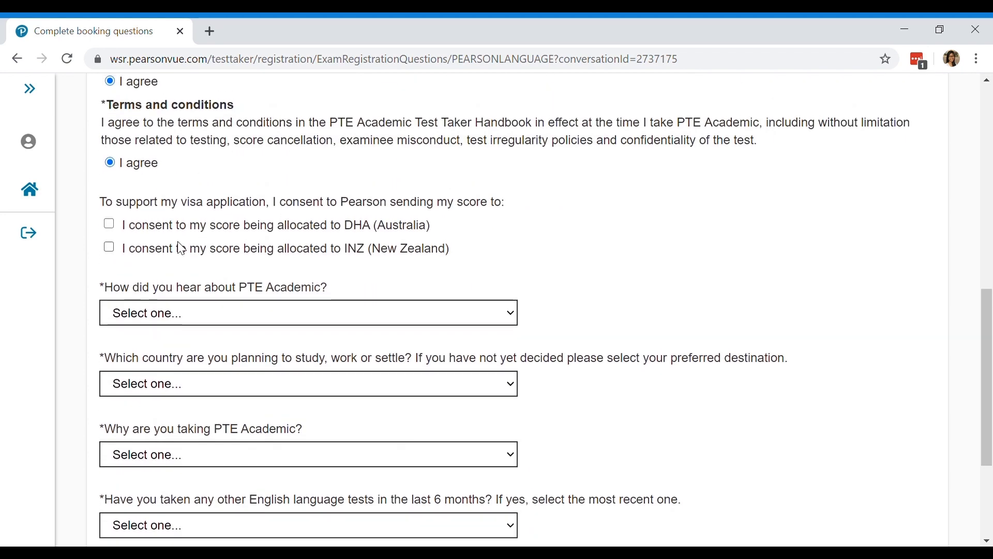
{"action": "left_click", "coordinate": [111, 225]}
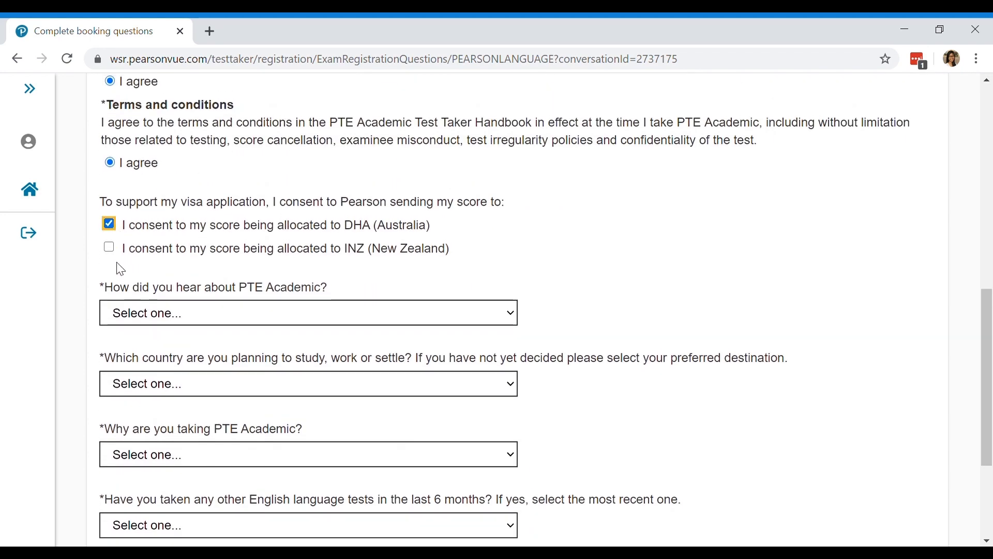
- Answer EMGS, New Zealand, nursing registration and OET in the dropdowns, then submit
{"action": "left_click", "coordinate": [342, 323]}
{"action": "left_click", "coordinate": [289, 382]}
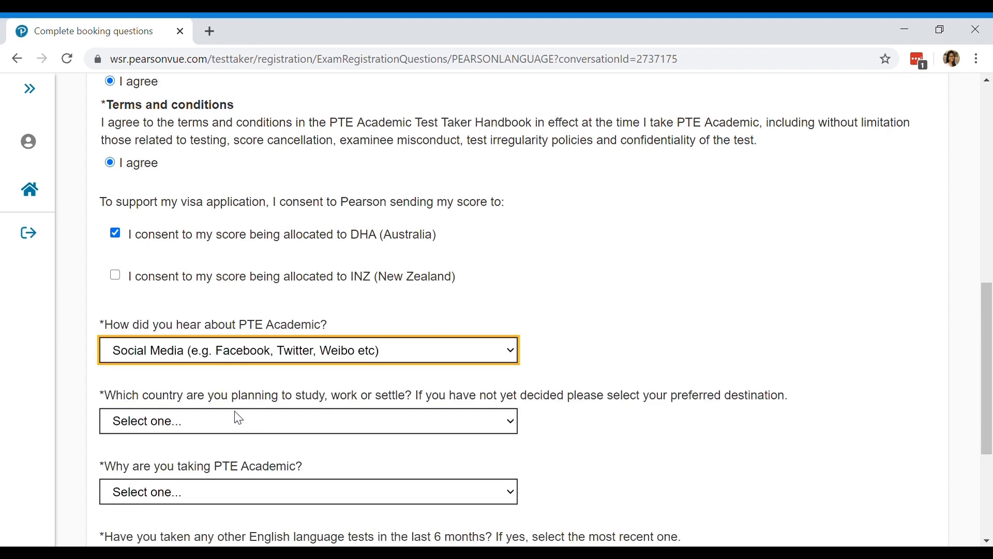
{"action": "key", "text": "e"}
{"action": "left_click", "coordinate": [228, 421]}
{"action": "key", "text": "n"}
{"action": "scroll", "coordinate": [222, 373], "scroll_direction": "down", "scroll_amount": 4}
{"action": "left_click", "coordinate": [222, 270]}
{"action": "key", "text": "n"}
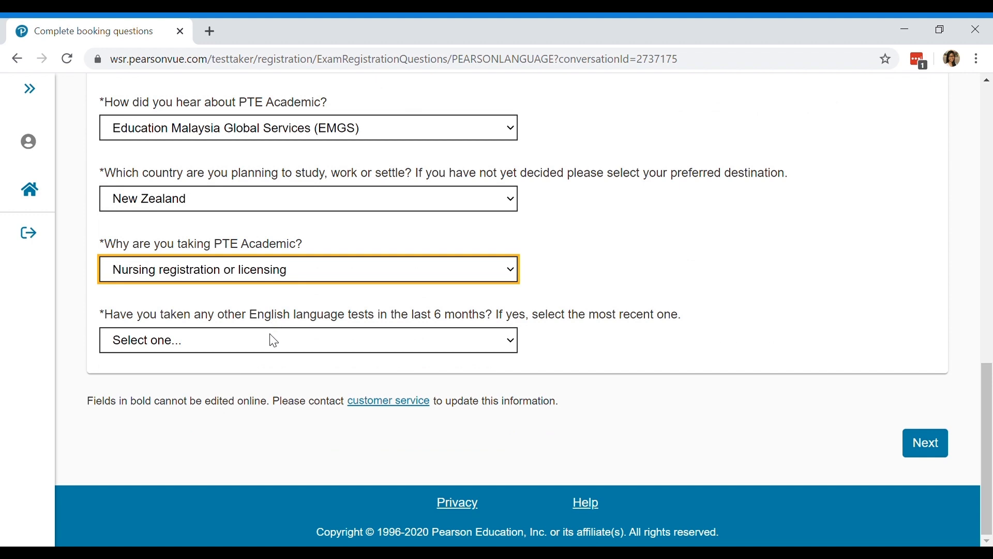
{"action": "left_click", "coordinate": [261, 340]}
{"action": "key", "text": "o"}
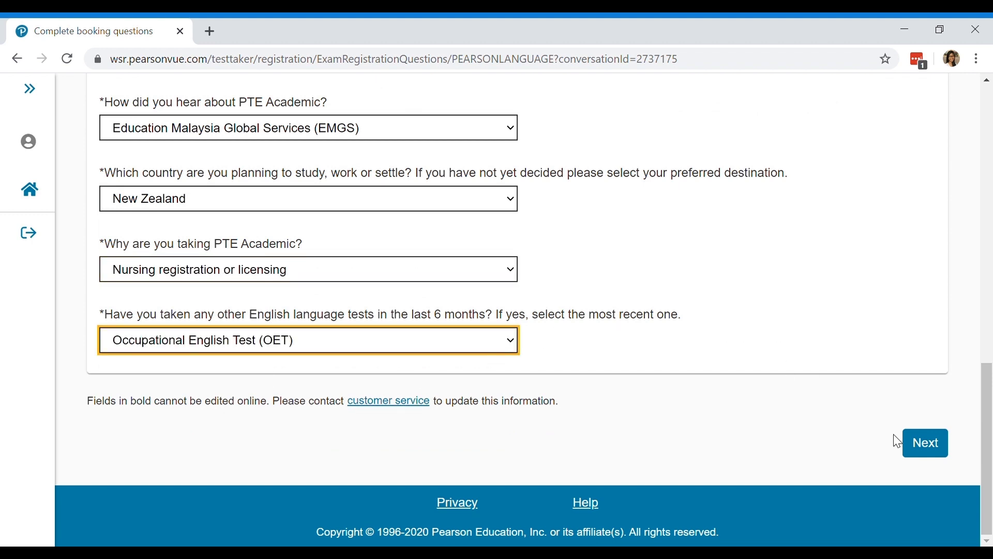
{"action": "left_click", "coordinate": [914, 442]}
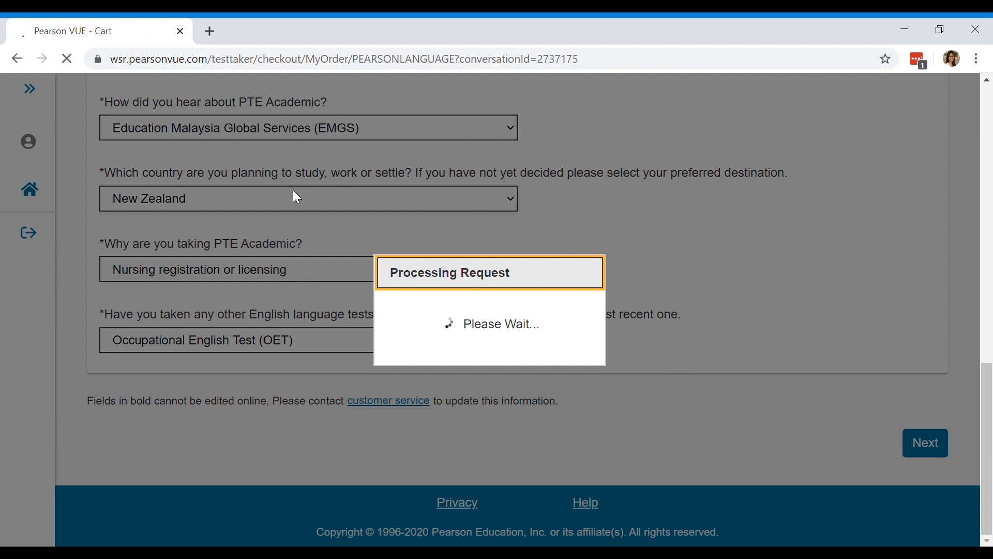
- Scroll the Cart to review the PTE Academic booking for 19 June 2020 09:30, totalling MYR 690.00
{"action": "scroll", "coordinate": [325, 237], "scroll_direction": "down", "scroll_amount": 3}
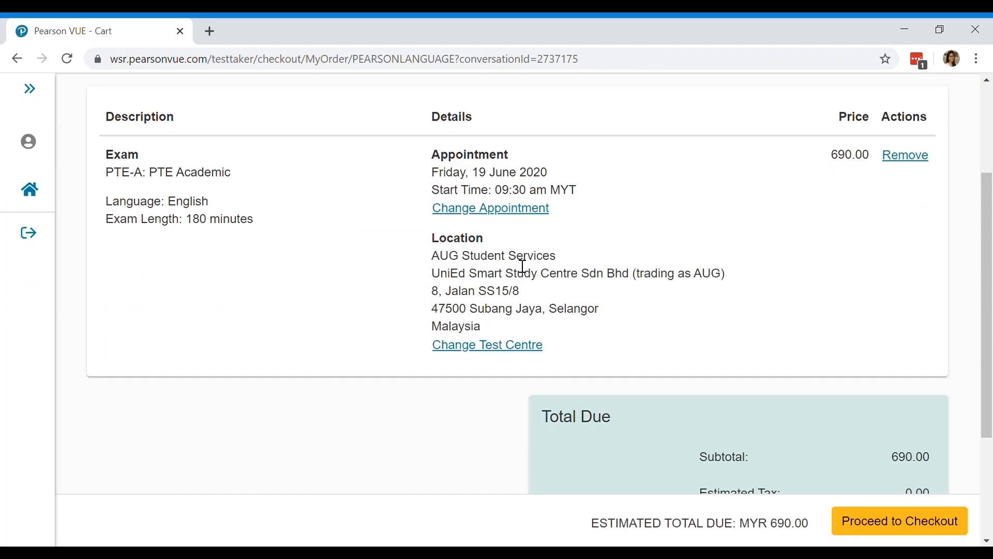
{"action": "scroll", "coordinate": [538, 269], "scroll_direction": "down", "scroll_amount": 3}
{"action": "scroll", "coordinate": [802, 328], "scroll_direction": "up", "scroll_amount": 5}
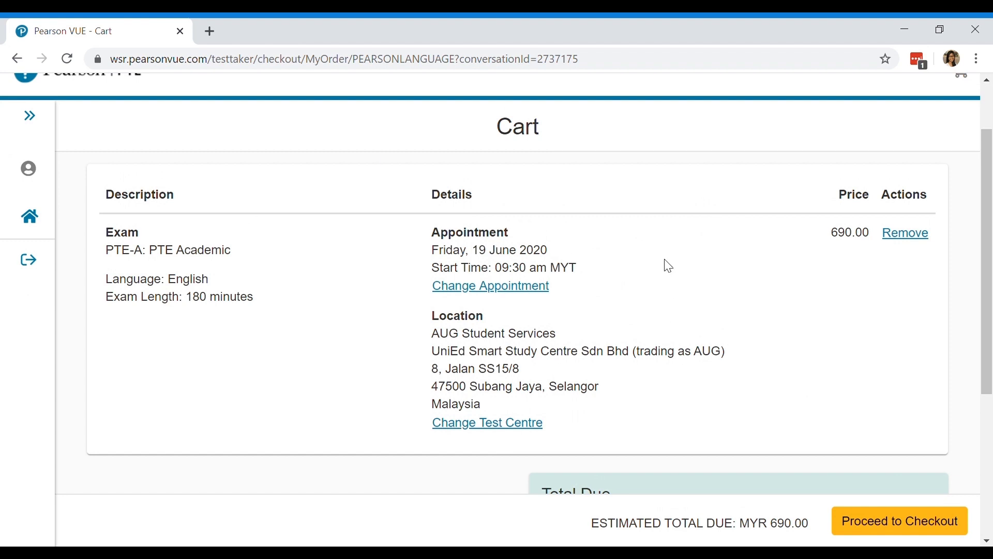
{"action": "scroll", "coordinate": [669, 267], "scroll_direction": "down", "scroll_amount": 5}
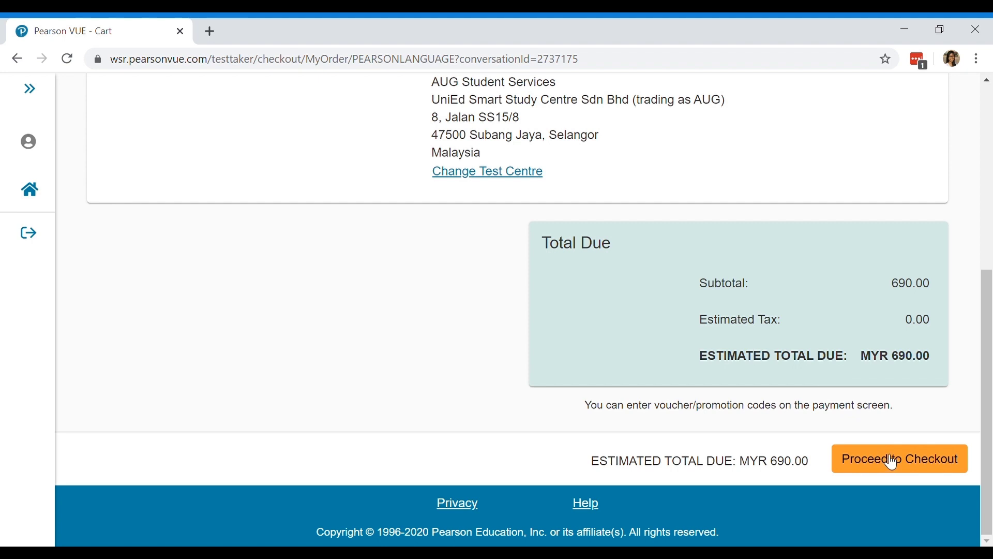
{"action": "scroll", "coordinate": [439, 285], "scroll_direction": "up", "scroll_amount": 2}
{"action": "scroll", "coordinate": [439, 285], "scroll_direction": "up", "scroll_amount": 1}
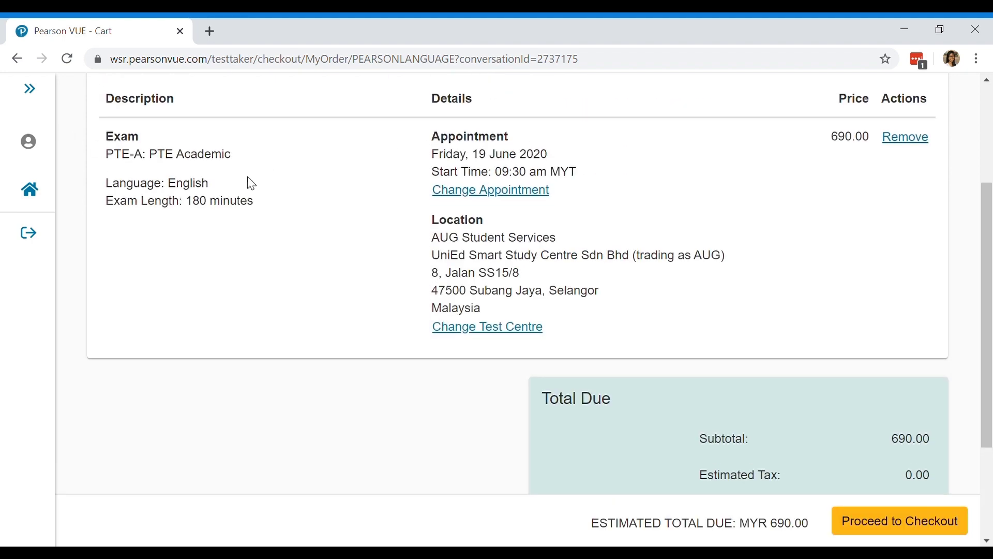
{"action": "scroll", "coordinate": [579, 388], "scroll_direction": "down", "scroll_amount": 3}
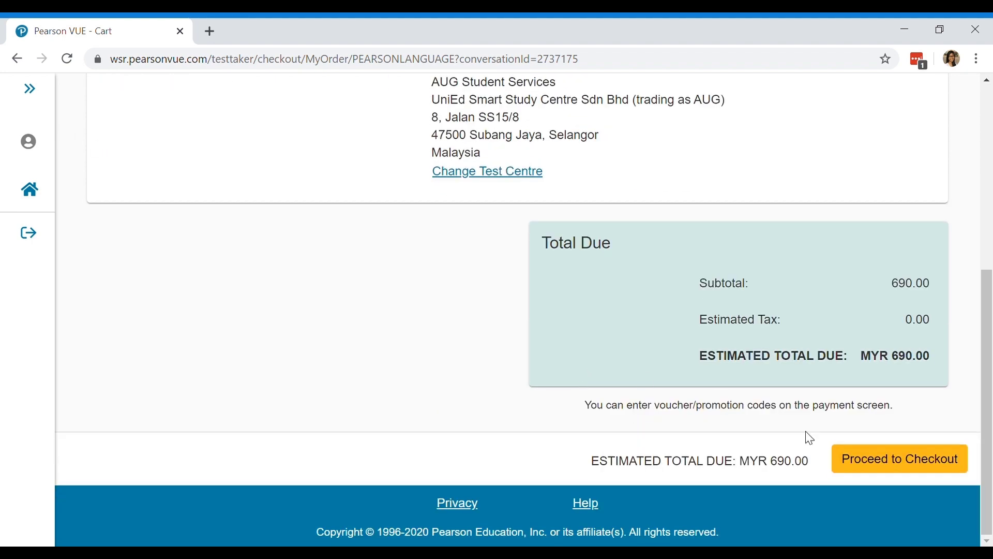
- Proceed to checkout, read through the PTE policies and accept them
{"action": "left_click", "coordinate": [871, 459]}
{"action": "scroll", "coordinate": [474, 307], "scroll_direction": "down", "scroll_amount": 3}
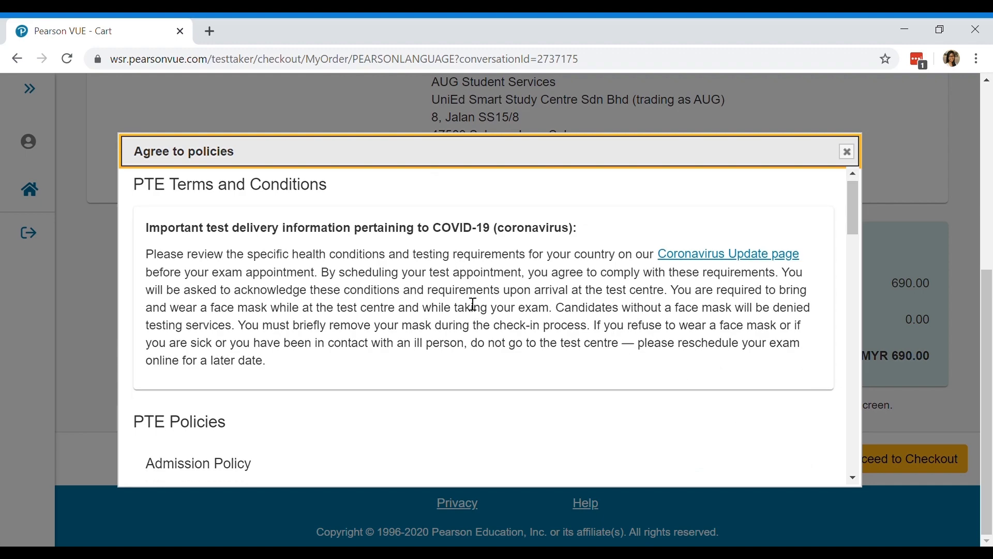
{"action": "scroll", "coordinate": [473, 307], "scroll_direction": "down", "scroll_amount": 15}
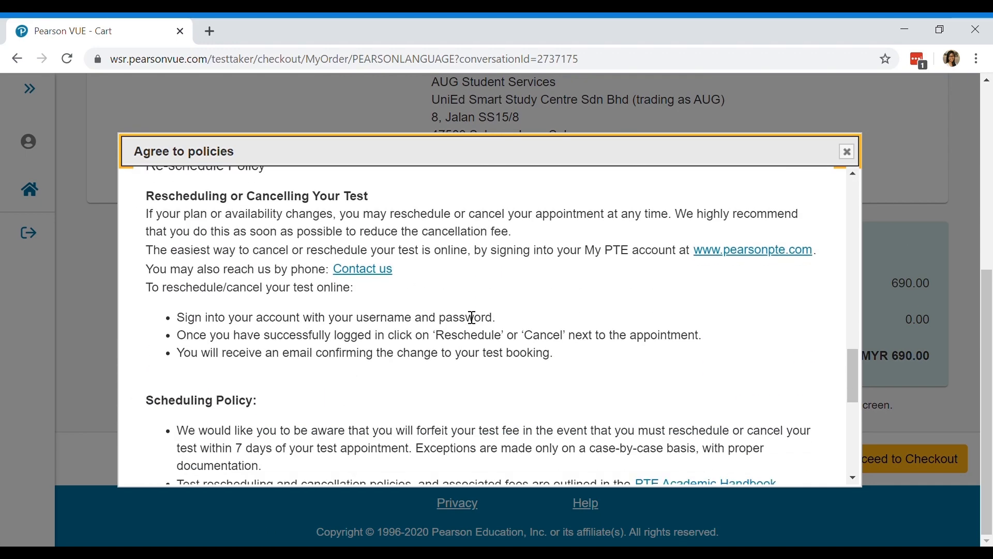
{"action": "scroll", "coordinate": [472, 320], "scroll_direction": "down", "scroll_amount": 4}
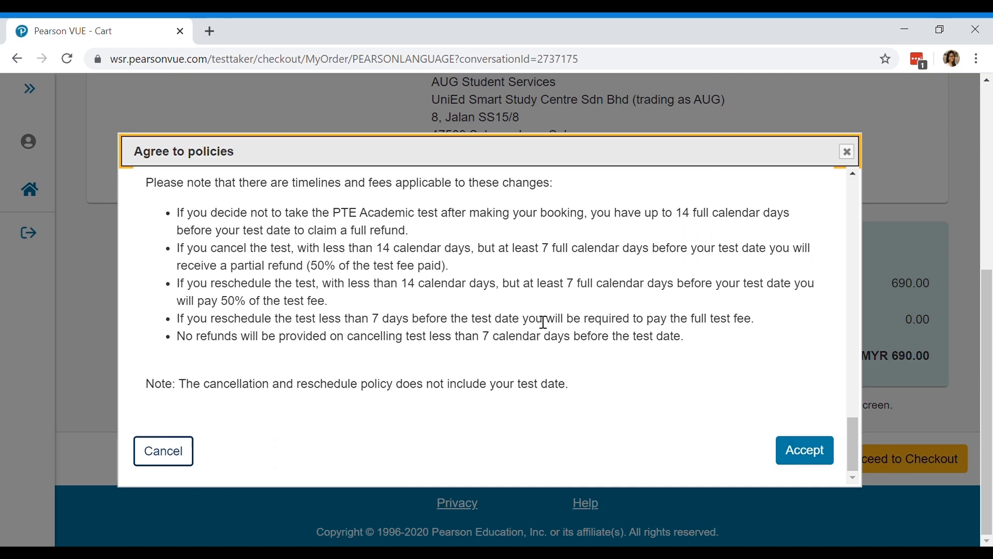
{"action": "scroll", "coordinate": [569, 331], "scroll_direction": "up", "scroll_amount": 3}
{"action": "scroll", "coordinate": [580, 340], "scroll_direction": "down", "scroll_amount": 3}
{"action": "left_click", "coordinate": [806, 452]}
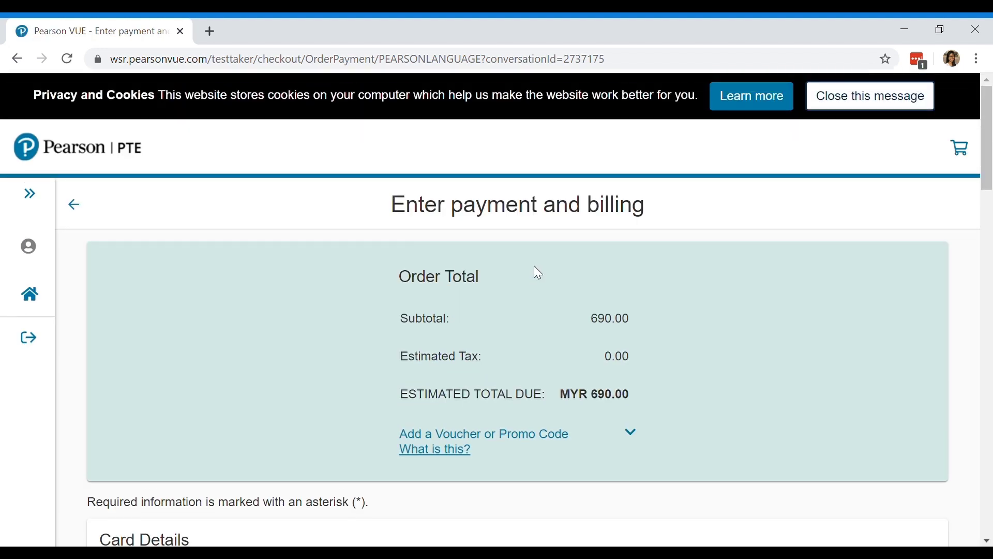
{"action": "scroll", "coordinate": [538, 281], "scroll_direction": "down", "scroll_amount": 3}
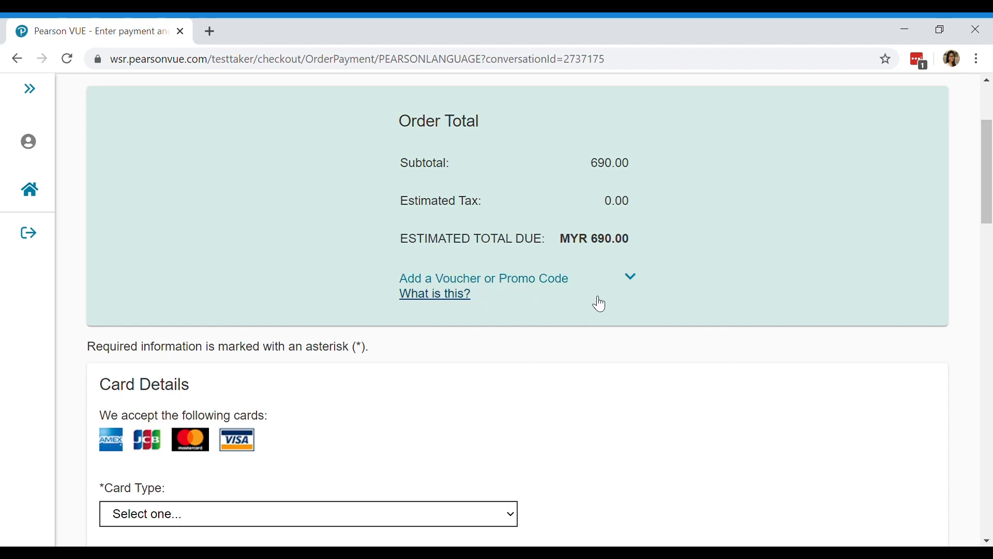
{"action": "left_click", "coordinate": [629, 291]}
{"action": "left_click", "coordinate": [507, 372]}
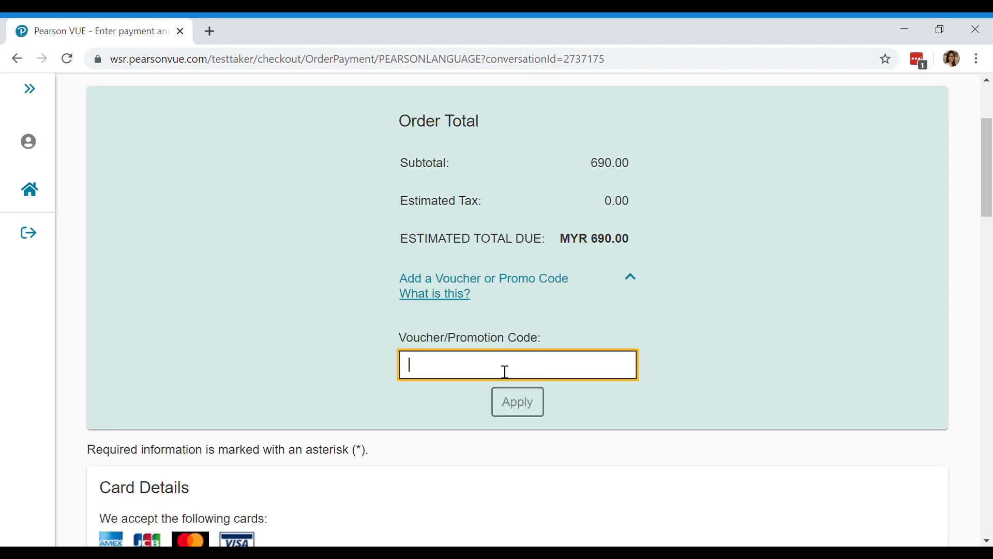
{"action": "scroll", "coordinate": [476, 379], "scroll_direction": "down", "scroll_amount": 7}
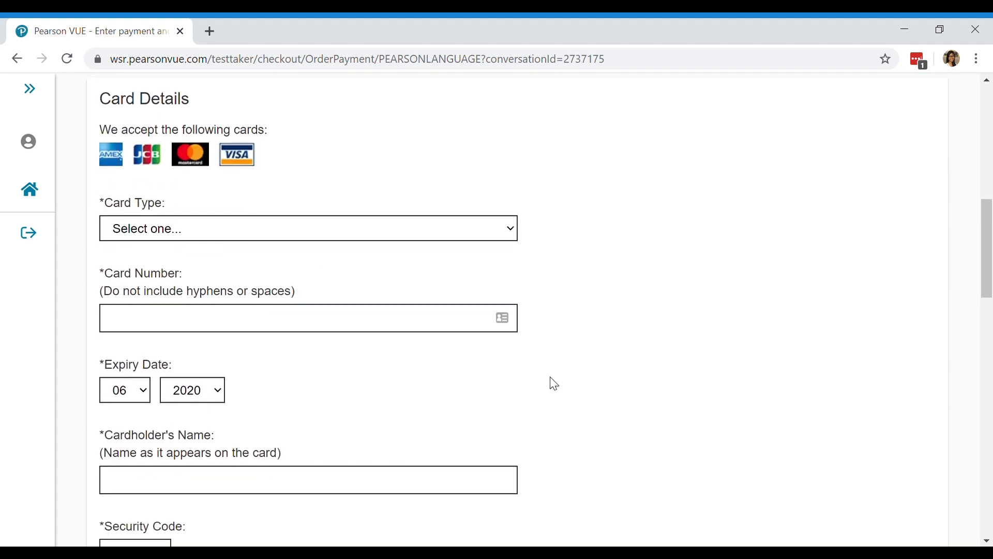
{"action": "scroll", "coordinate": [551, 377], "scroll_direction": "down", "scroll_amount": 5}
{"action": "scroll", "coordinate": [546, 374], "scroll_direction": "up", "scroll_amount": 12}
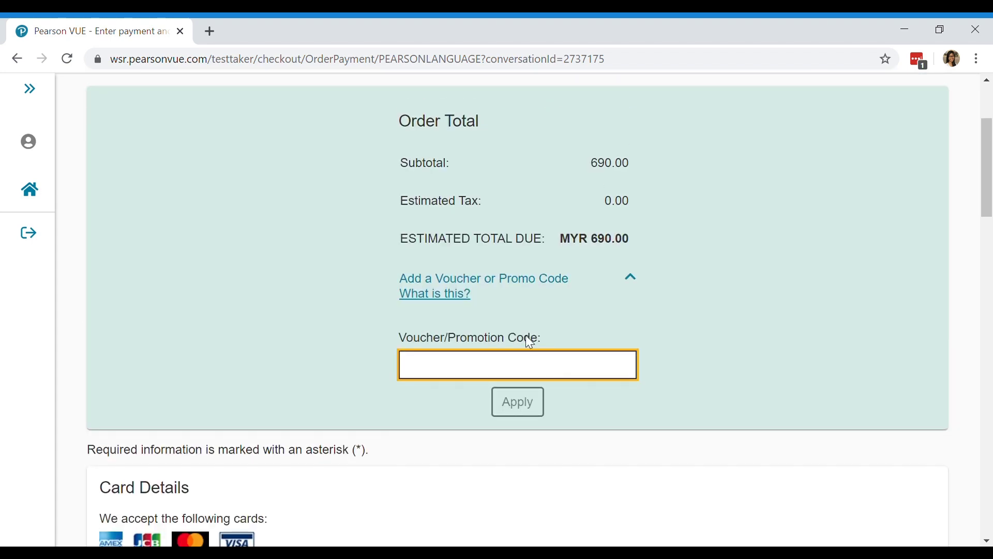
{"action": "left_click", "coordinate": [631, 277]}
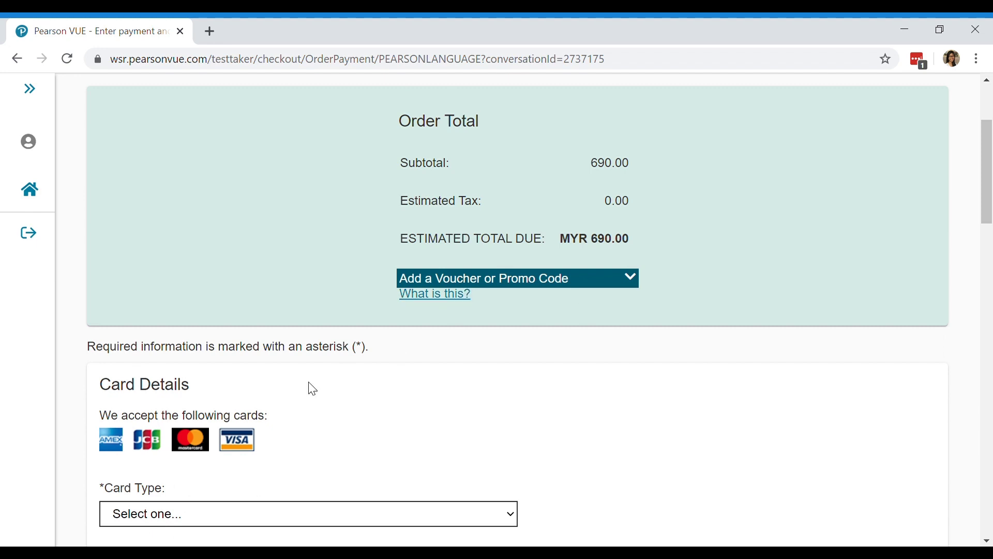
{"action": "scroll", "coordinate": [321, 386], "scroll_direction": "down", "scroll_amount": 3}
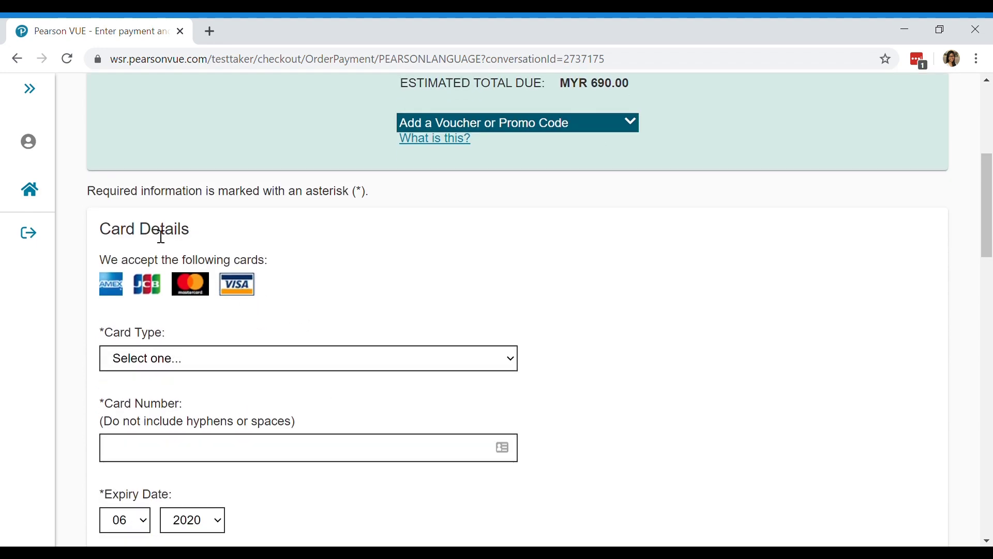
{"action": "scroll", "coordinate": [223, 364], "scroll_direction": "down", "scroll_amount": 3}
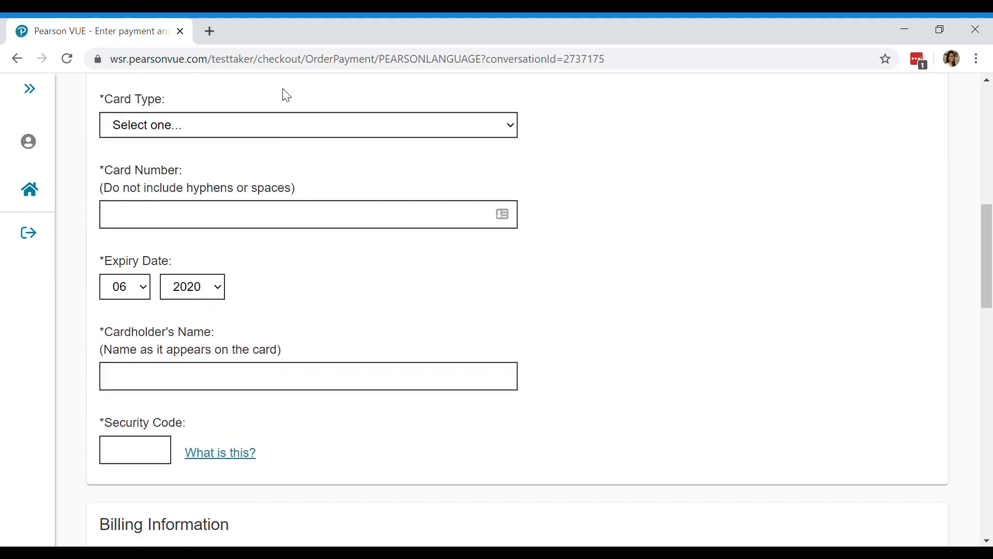
{"action": "scroll", "coordinate": [246, 379], "scroll_direction": "up", "scroll_amount": 3}
{"action": "scroll", "coordinate": [365, 374], "scroll_direction": "down", "scroll_amount": 14}
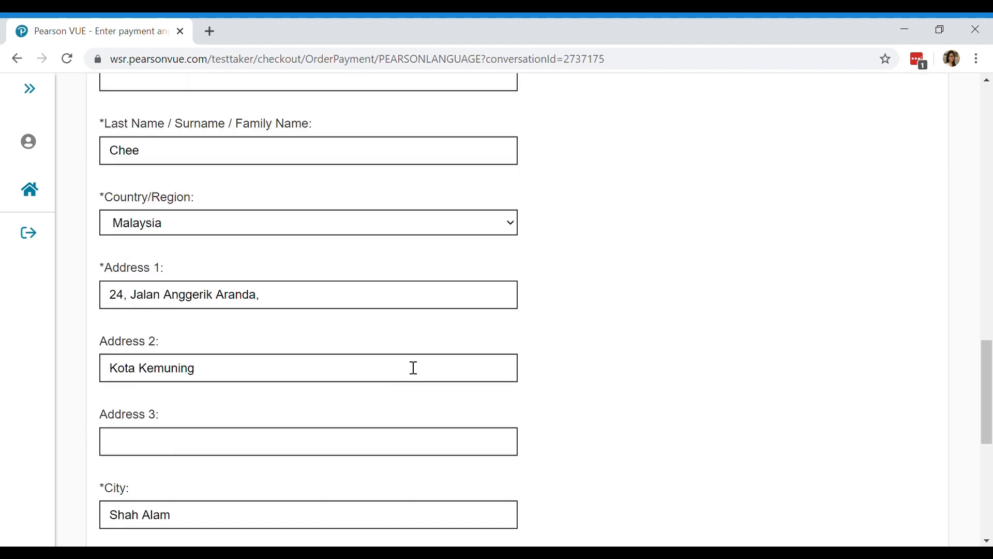
{"action": "scroll", "coordinate": [409, 377], "scroll_direction": "down", "scroll_amount": 1}
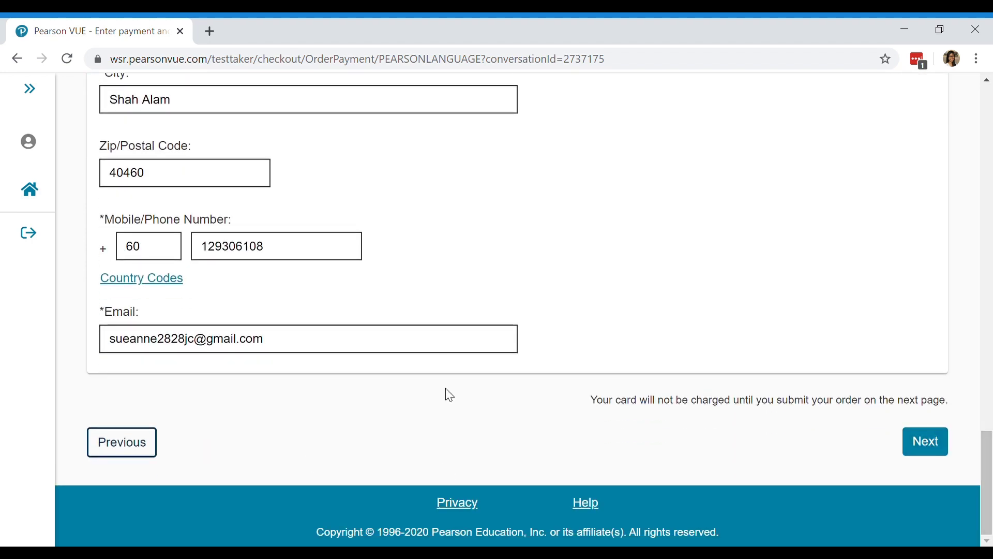
{"action": "scroll", "coordinate": [491, 429], "scroll_direction": "up", "scroll_amount": 12}
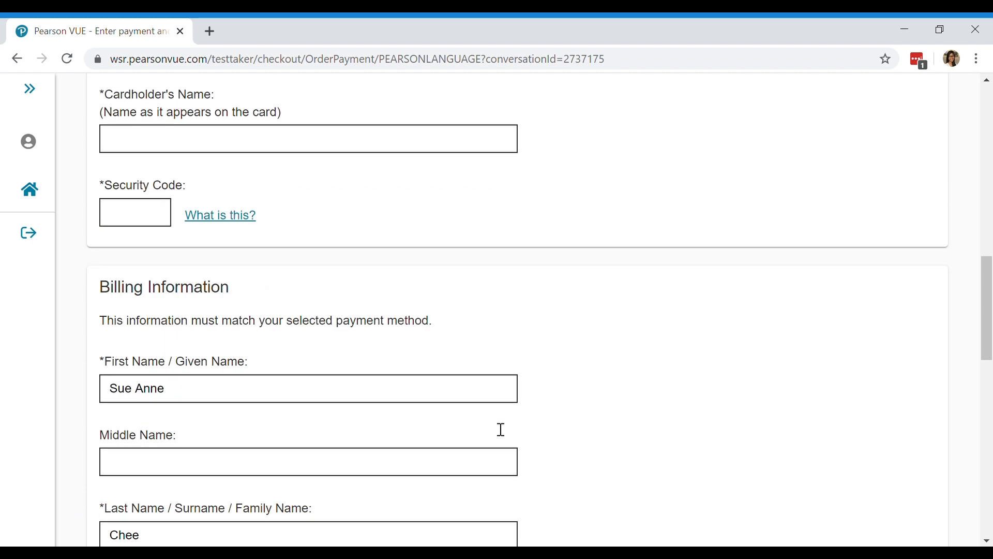
{"action": "scroll", "coordinate": [502, 430], "scroll_direction": "up", "scroll_amount": 6}
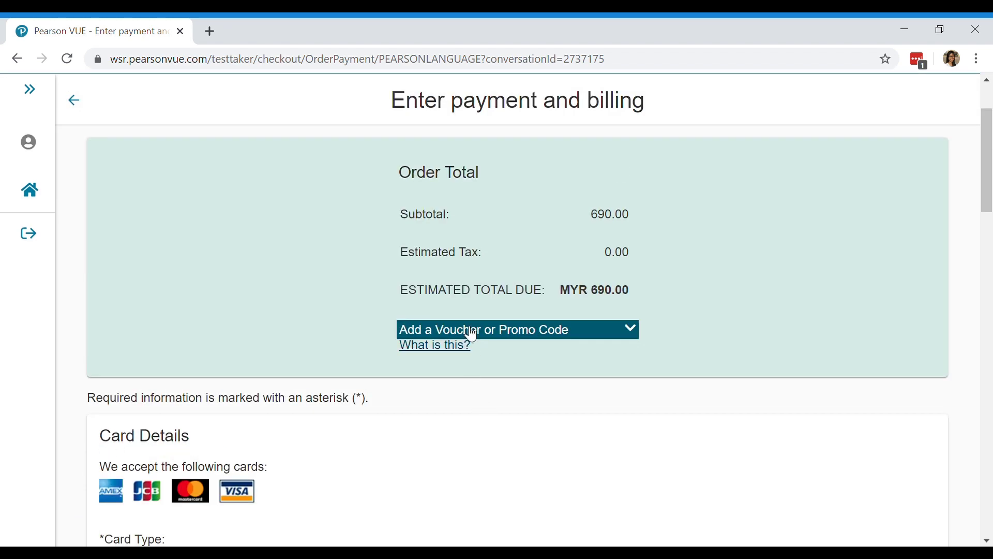
{"action": "scroll", "coordinate": [533, 323], "scroll_direction": "down", "scroll_amount": 6}
{"action": "scroll", "coordinate": [531, 321], "scroll_direction": "up", "scroll_amount": 6}
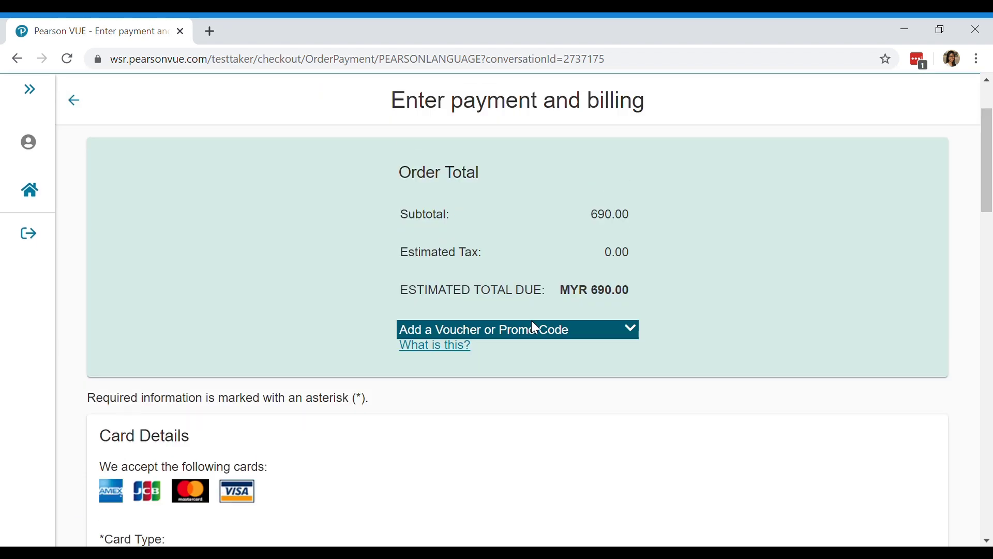